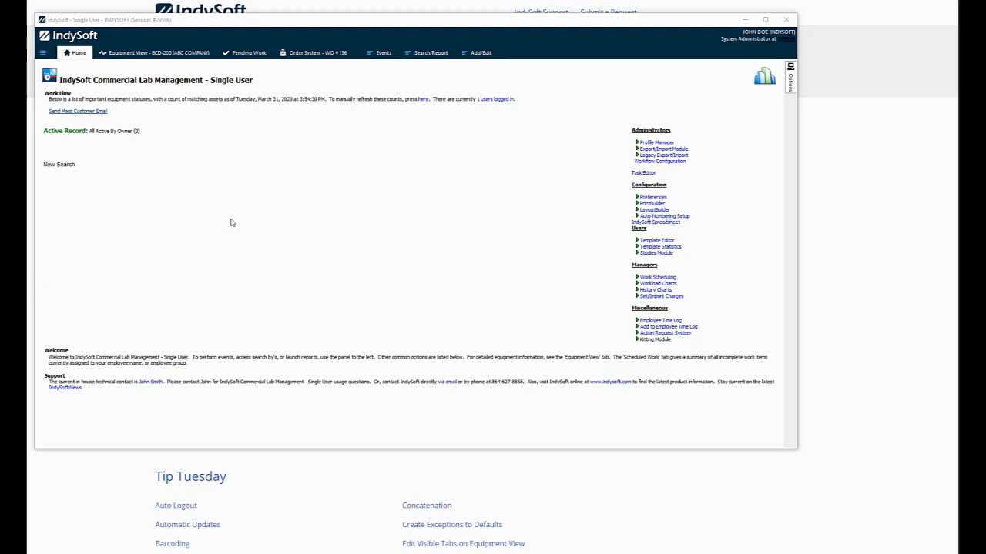
Bring the IndySoft Knowledge Base web page in front of the lab software
click(858, 14)
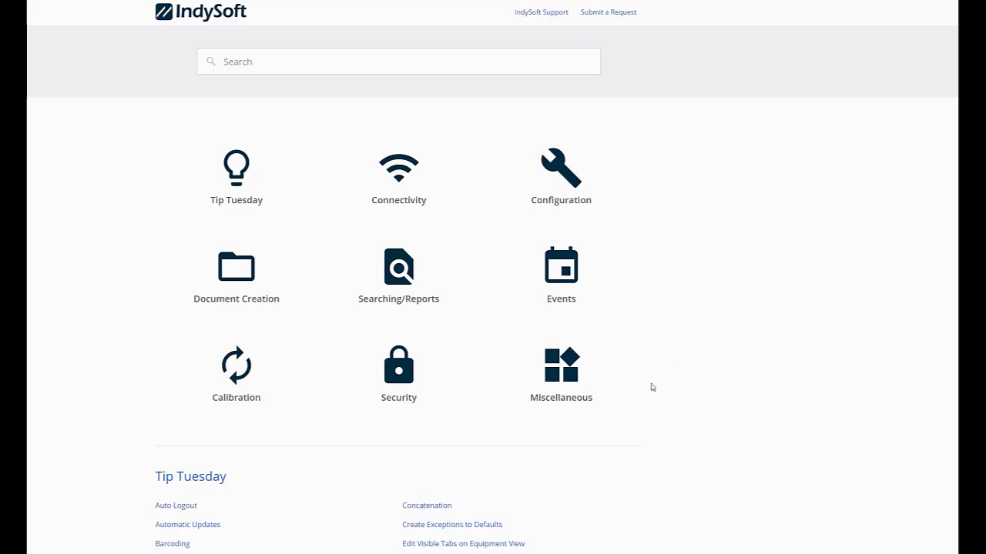
Read the Miscellaneous article 'Send Informational email to all Customers', then return to IndySoft
click(566, 366)
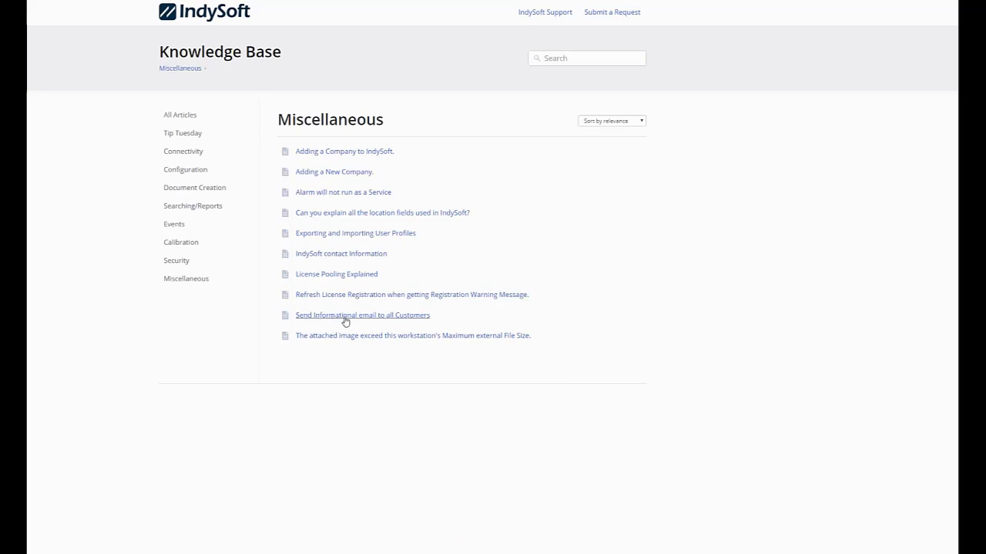
click(390, 319)
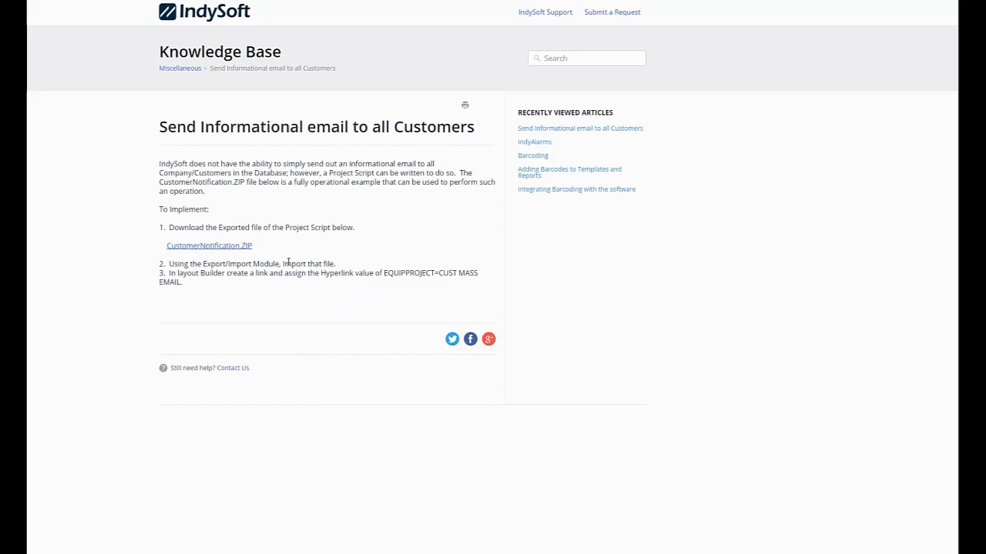
click(339, 553)
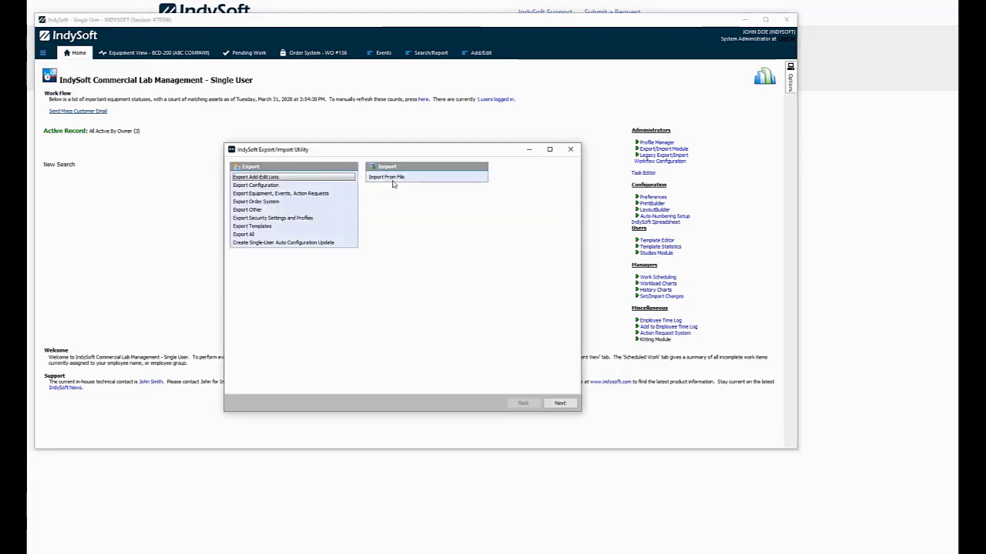
Import from file, loading CustomerNotification.ZIP from Downloads into the Export/Import Utility
click(392, 179)
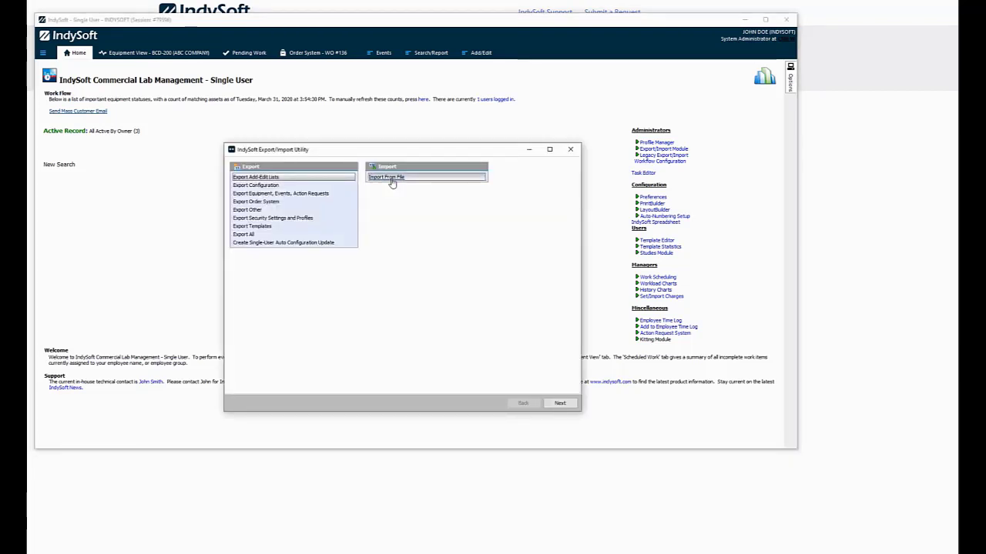
click(560, 403)
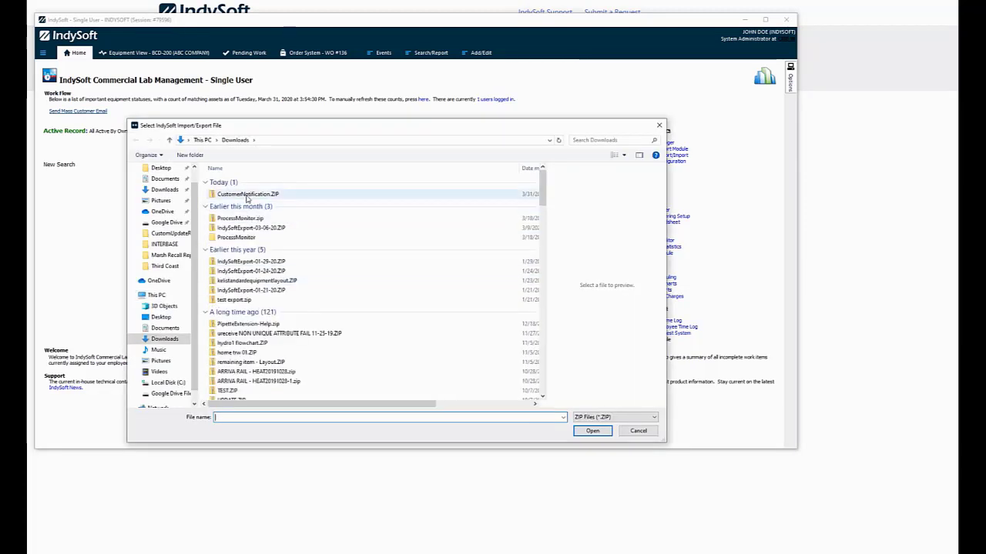
click(246, 198)
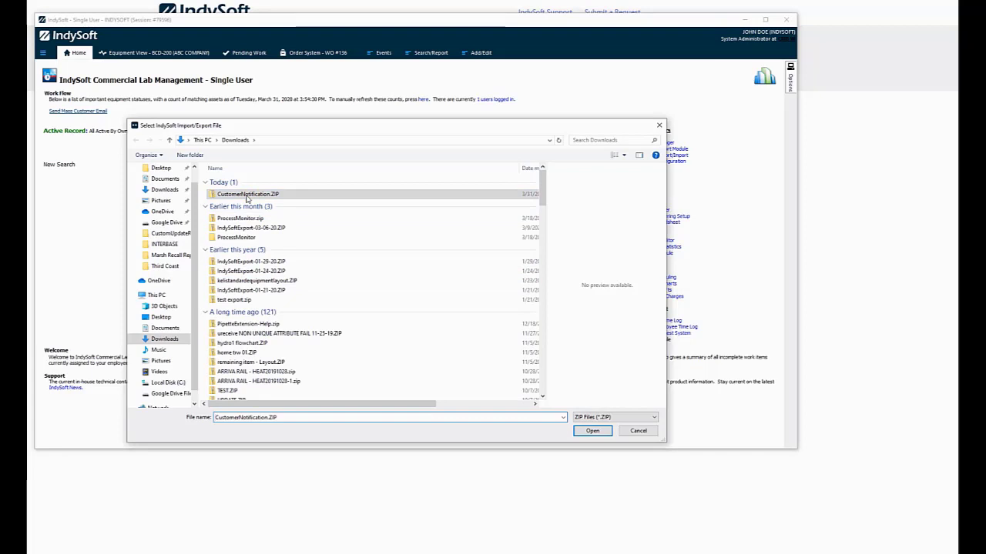
click(592, 431)
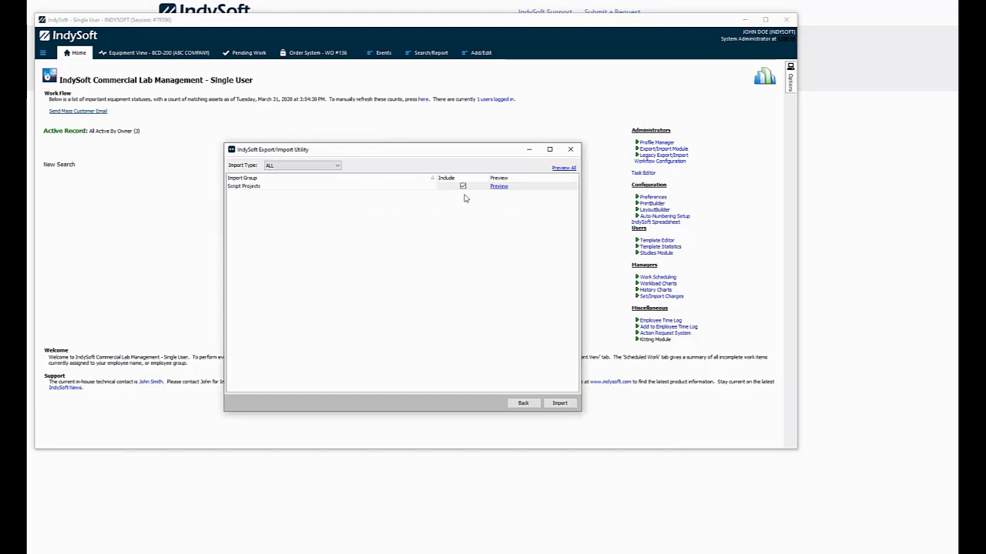
Preview Script Projects to confirm CUST MASS EMAIL, import it, and close the utility
click(496, 187)
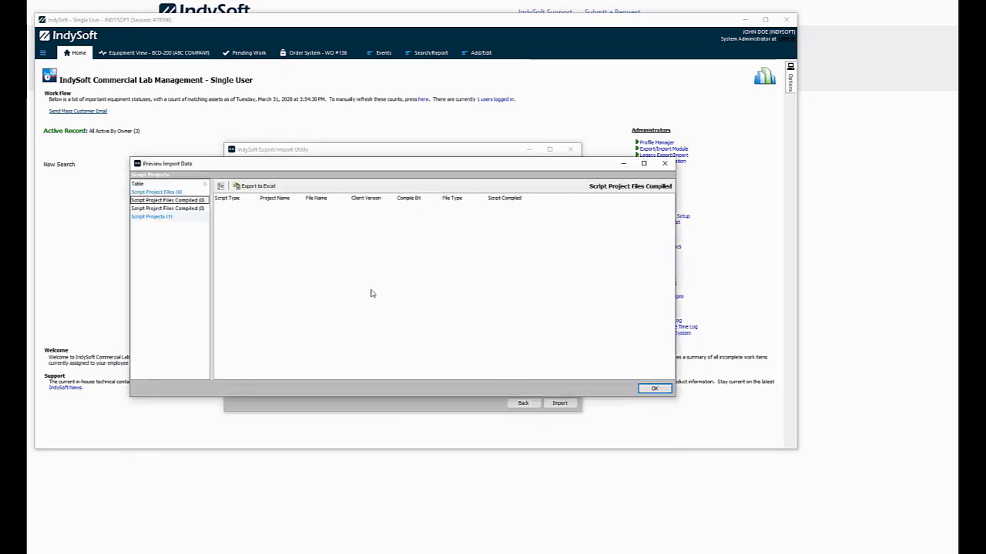
drag(211, 252, 264, 248)
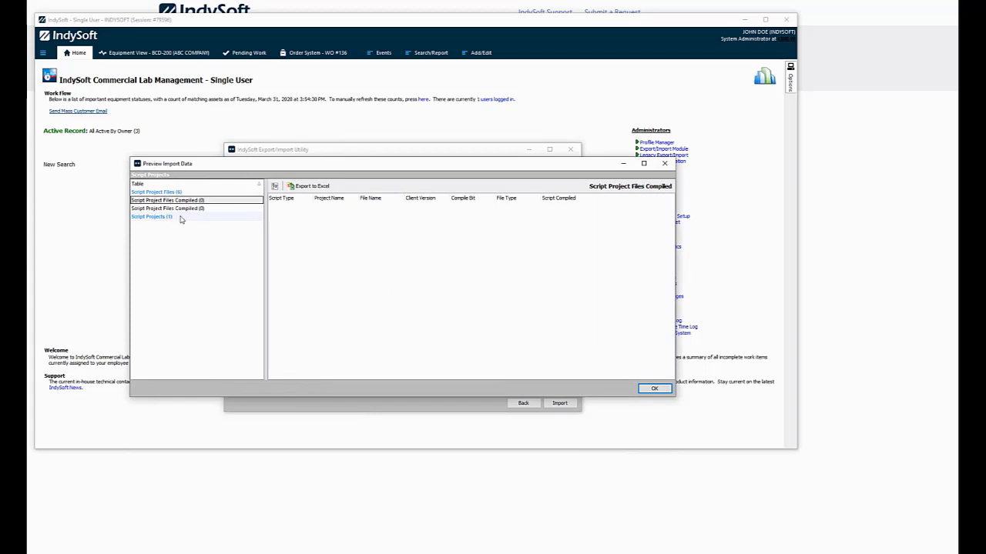
click(180, 218)
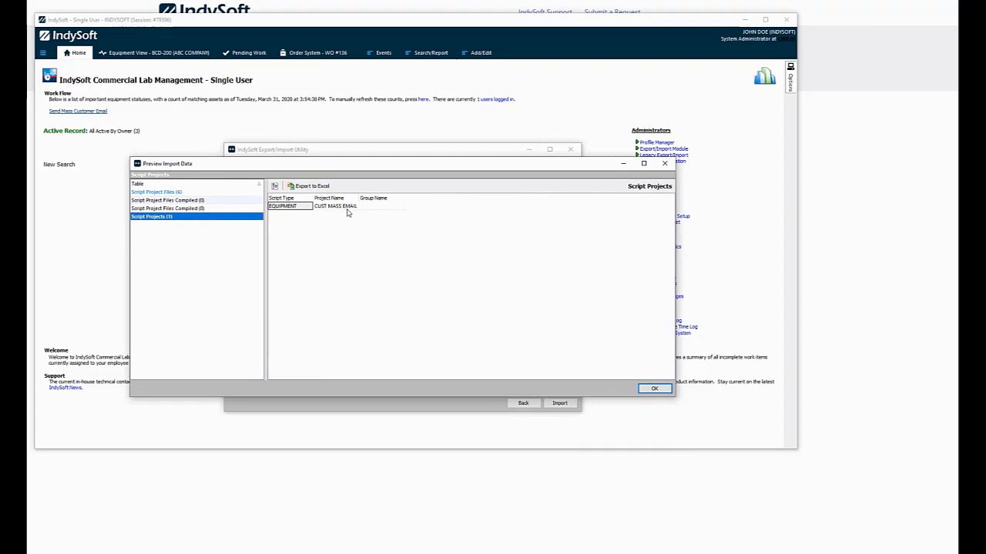
click(655, 390)
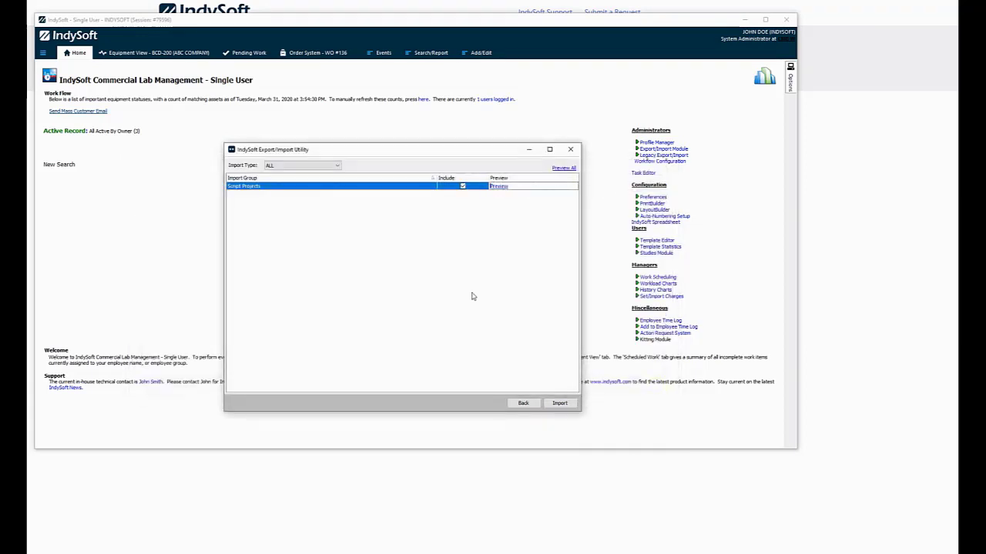
click(560, 405)
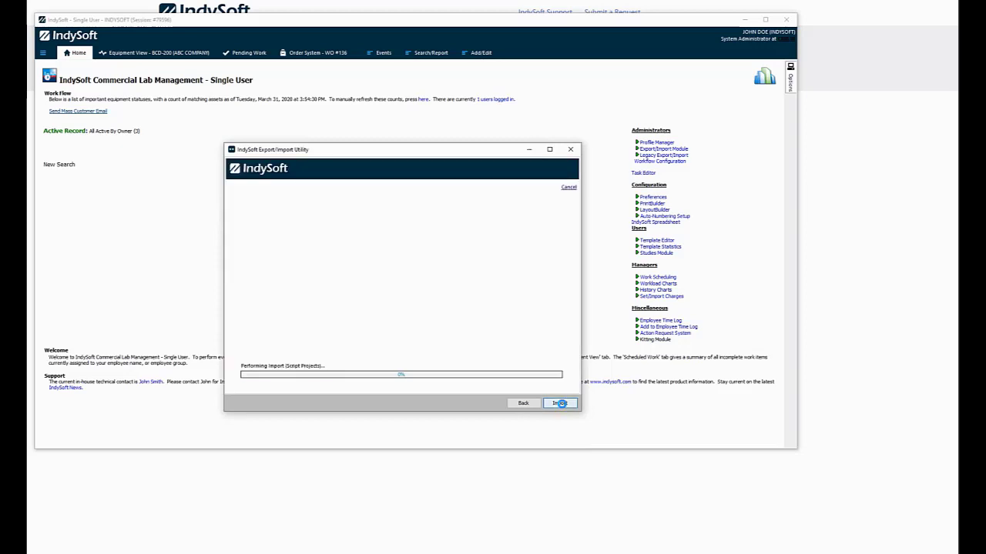
click(570, 149)
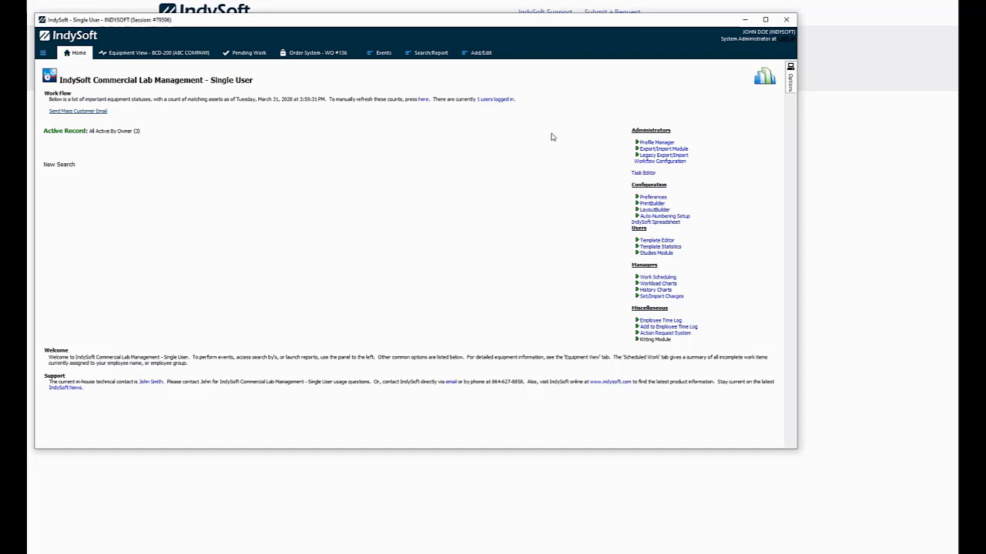
Open the current home layout in the Layout Designer
right_click(526, 155)
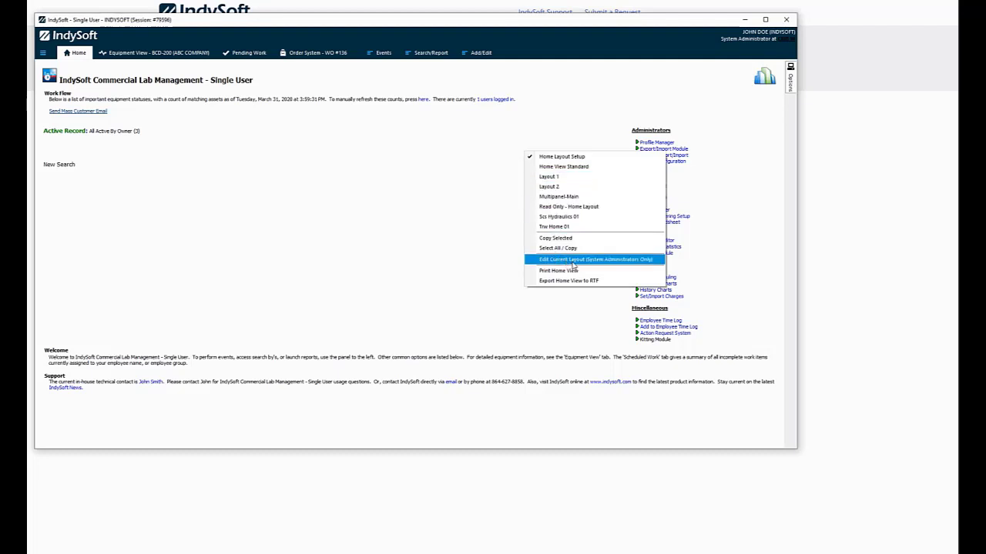
click(571, 260)
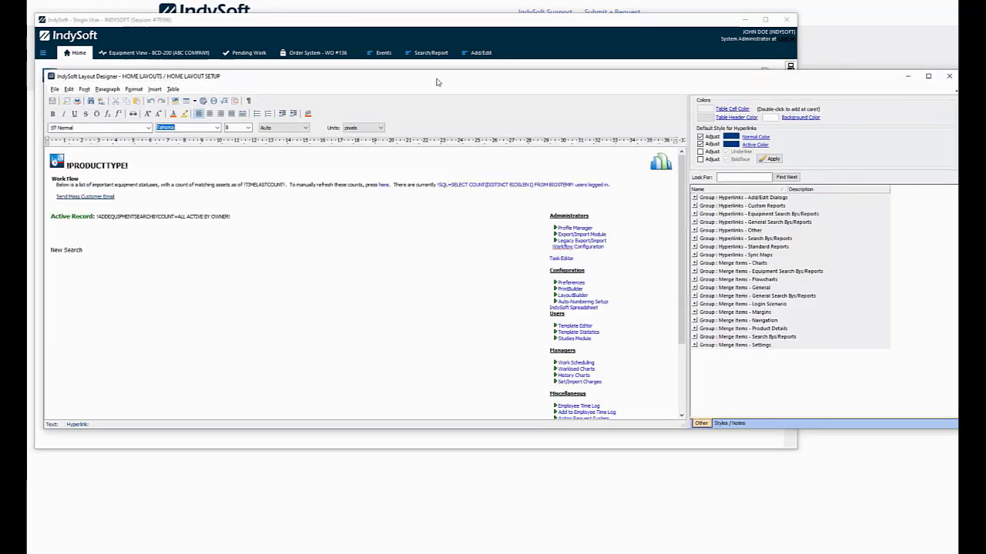
drag(436, 81, 446, 84)
Add and select a 'Customer email notification' line below the Send Mass Customer Email link
click(134, 198)
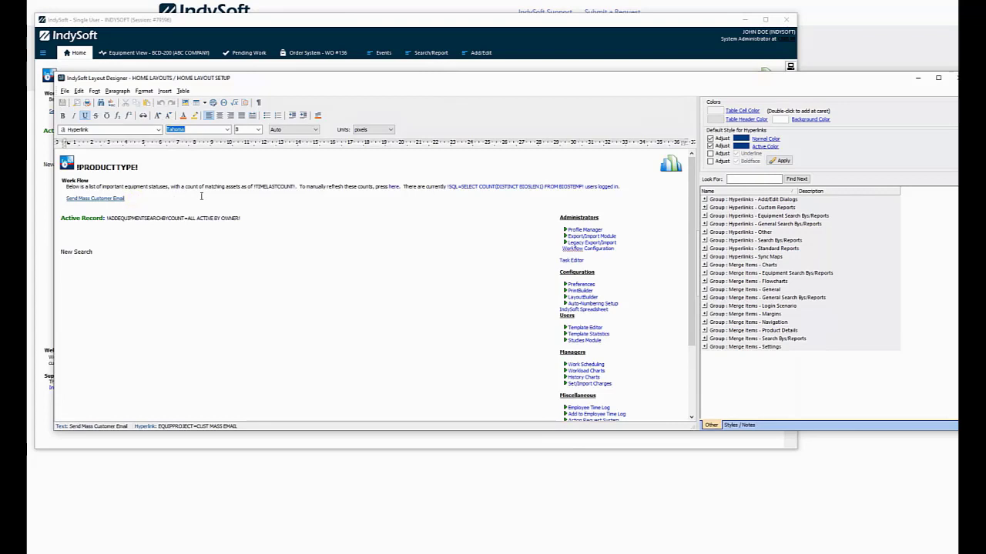
key(Return)
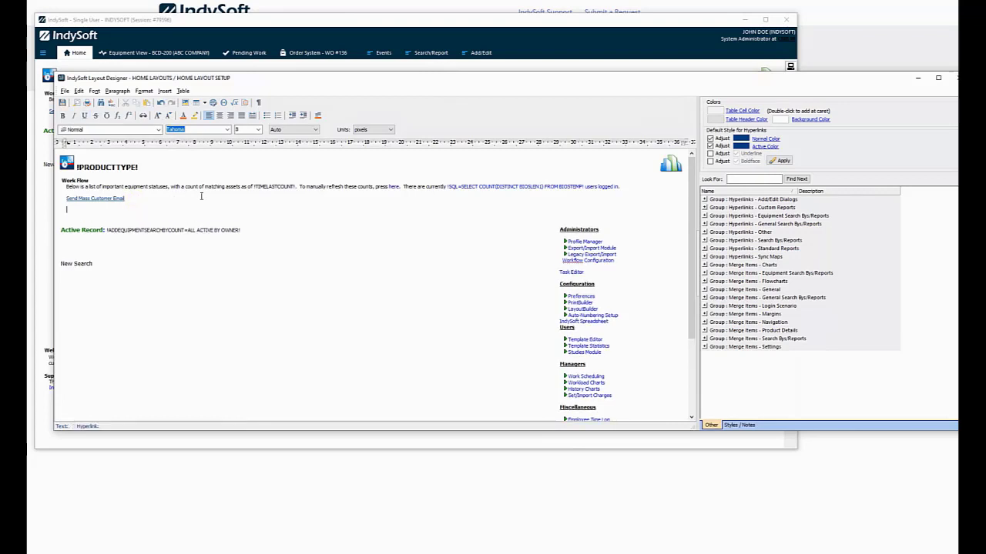
text(Customer em)
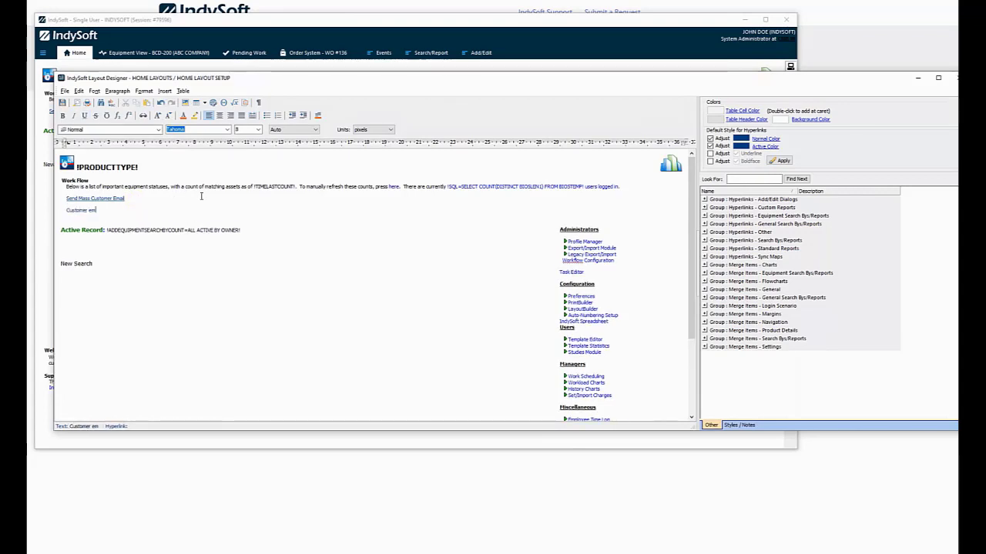
text(ail not)
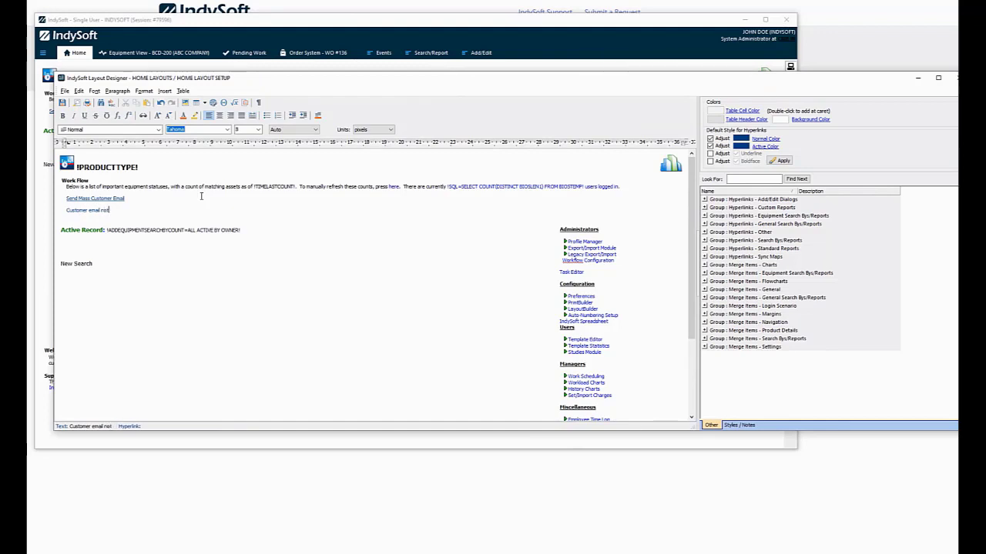
text(ification)
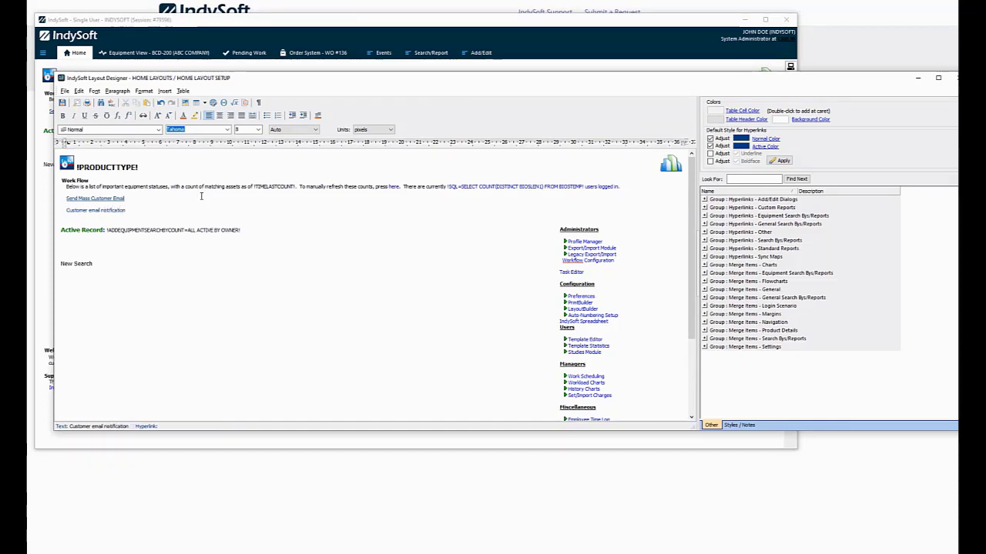
drag(67, 208, 126, 210)
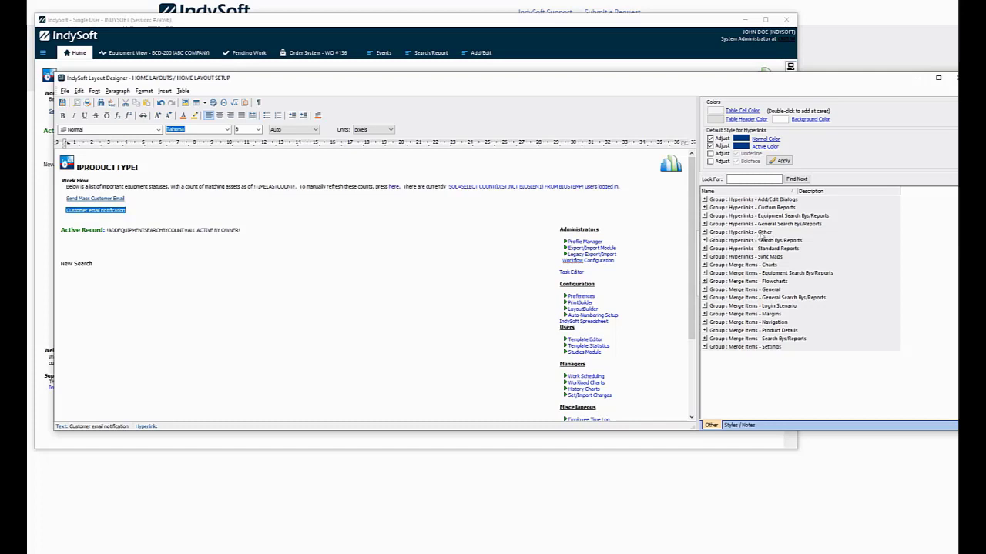
Make 'Customer email notification' an equipment-project hyperlink targeting EQUIPPROJECT=CUST MASS EMAIL
click(704, 233)
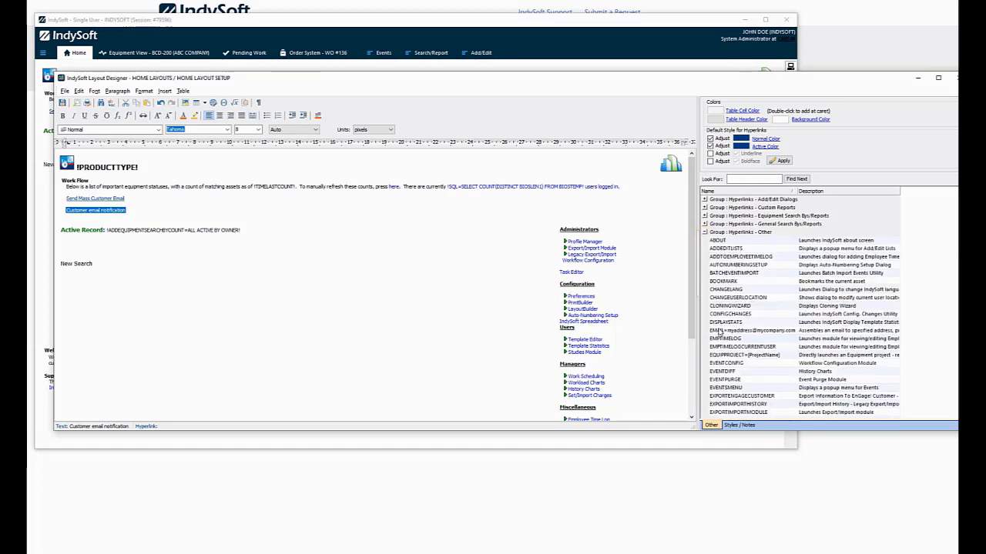
double_click(720, 356)
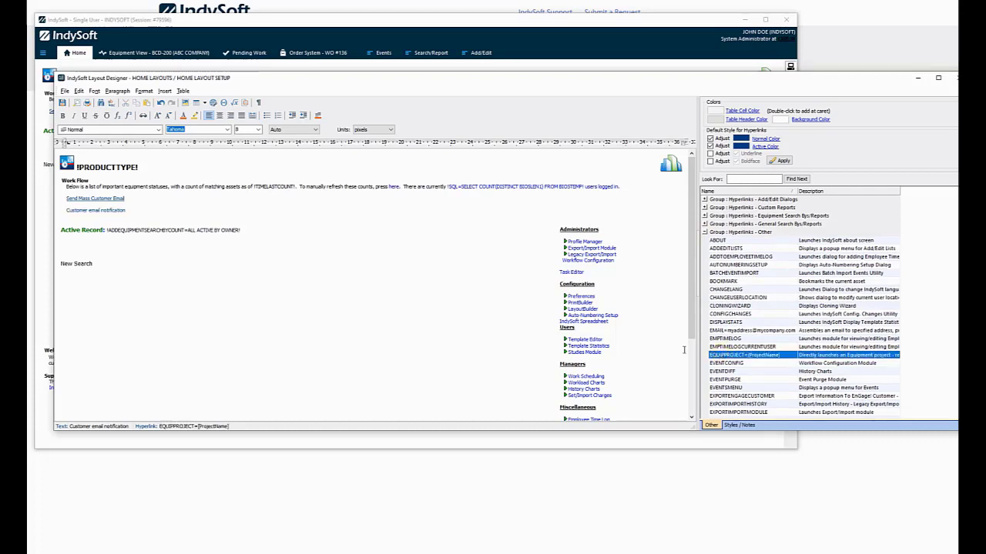
right_click(109, 211)
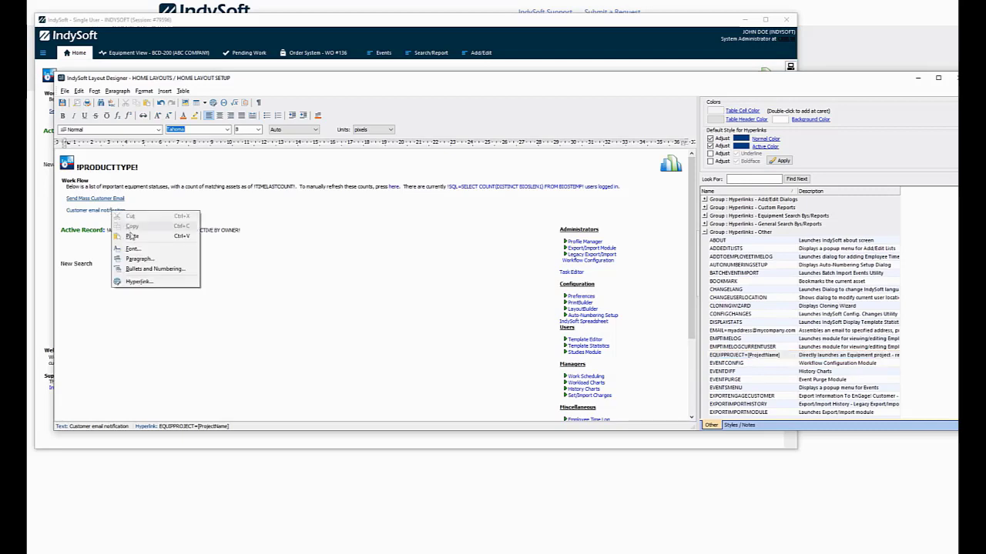
click(138, 282)
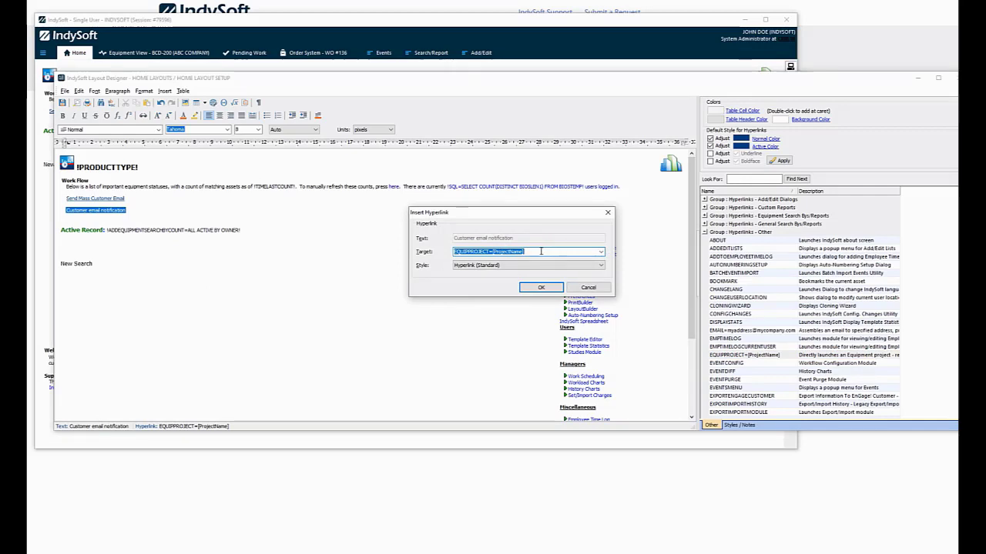
click(536, 251)
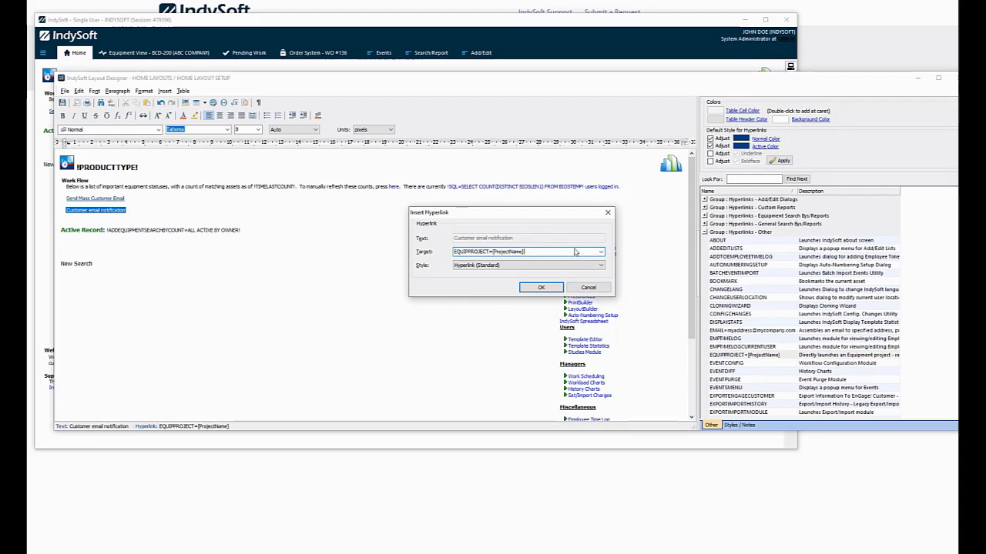
key(BackSpace)
key(BackSpace)
key(BackSpace)
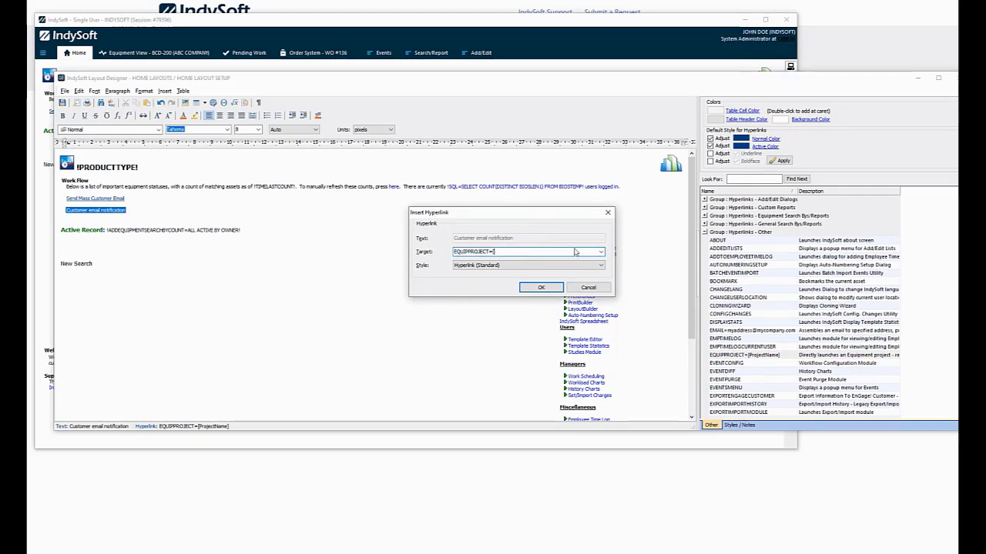
key(BackSpace)
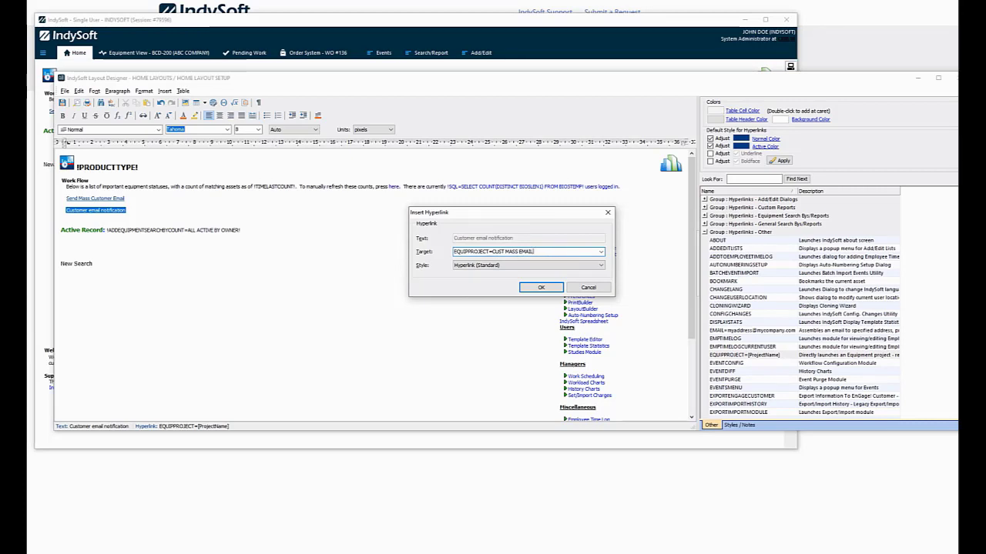
click(548, 287)
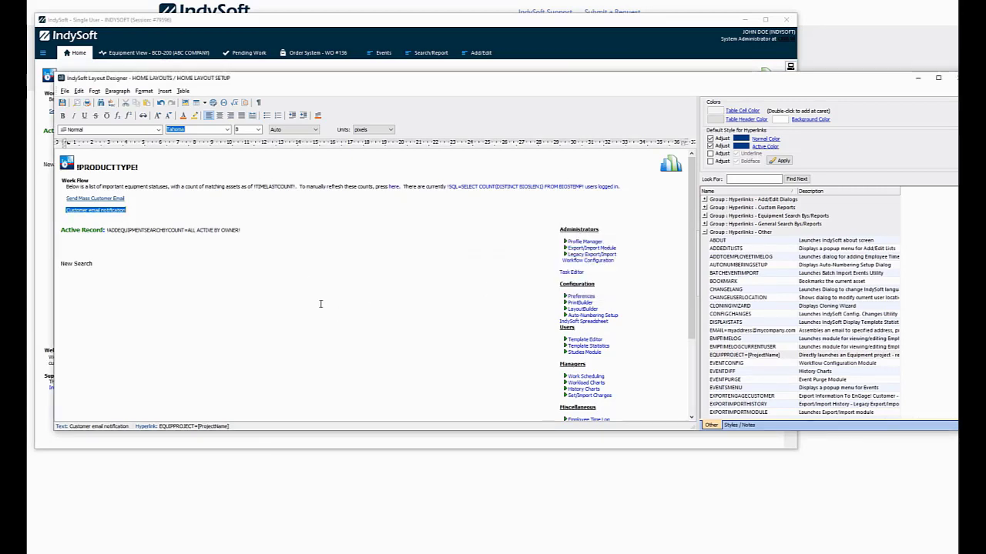
click(359, 312)
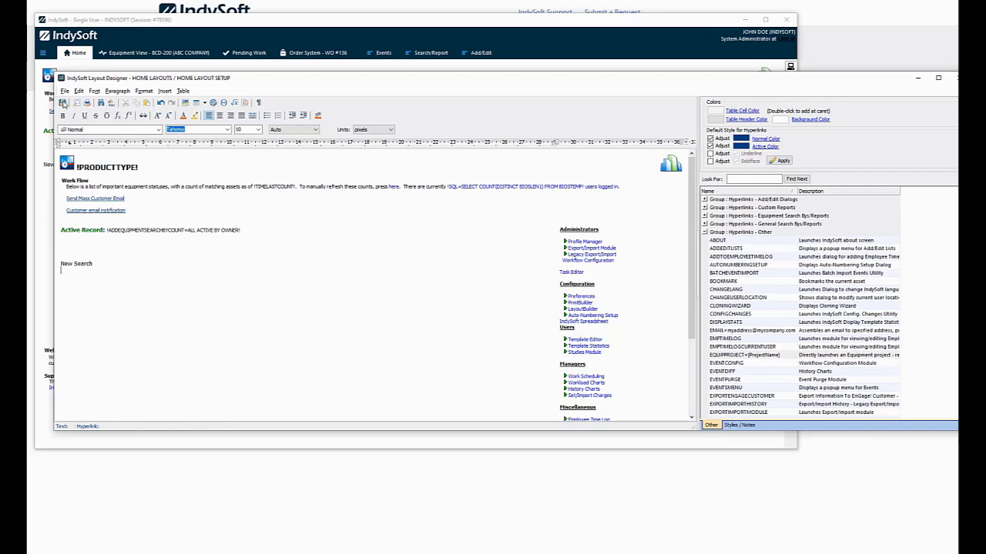
Check in the layout with note 'IndySoft - Add Customer email notification link to', then test the link
click(63, 104)
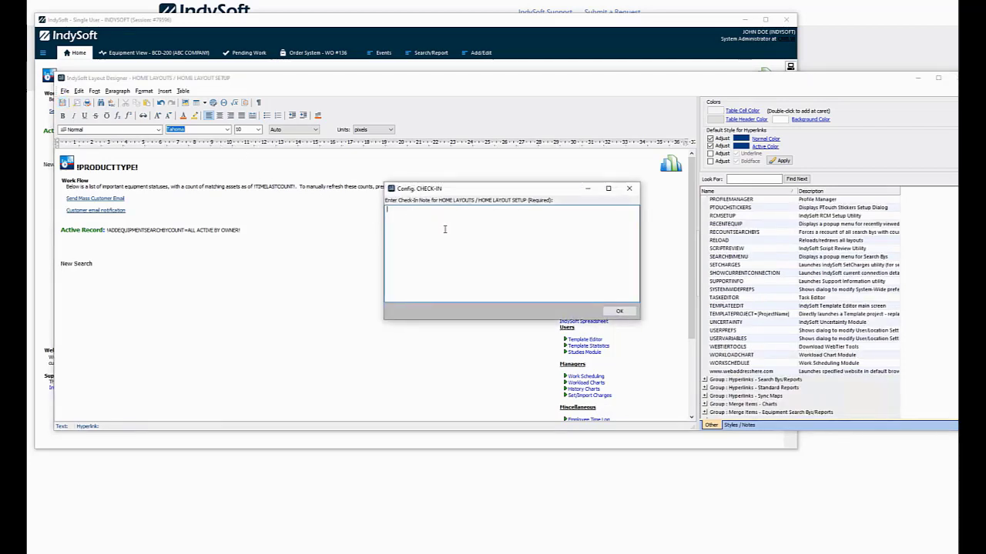
text(IndySoft - Add)
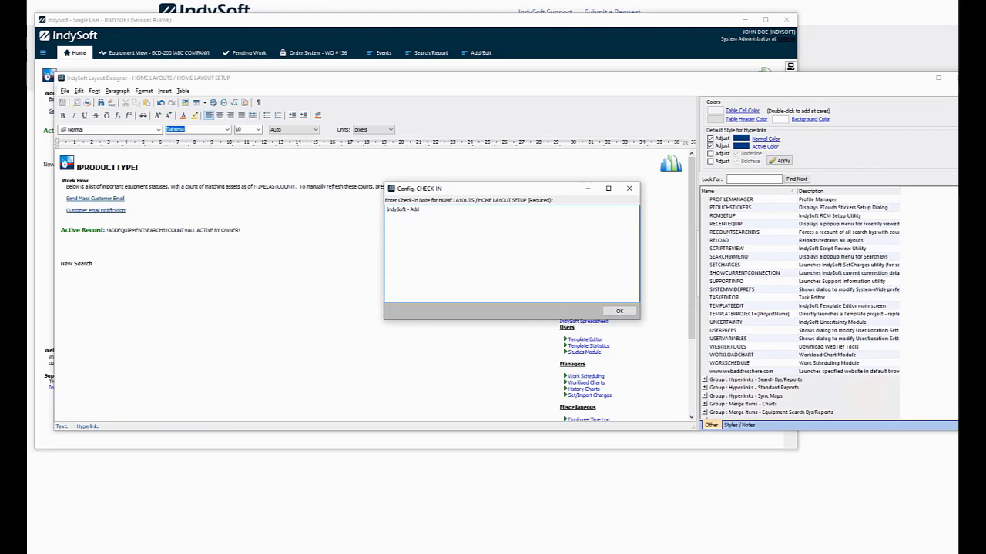
text( Customer email notification li)
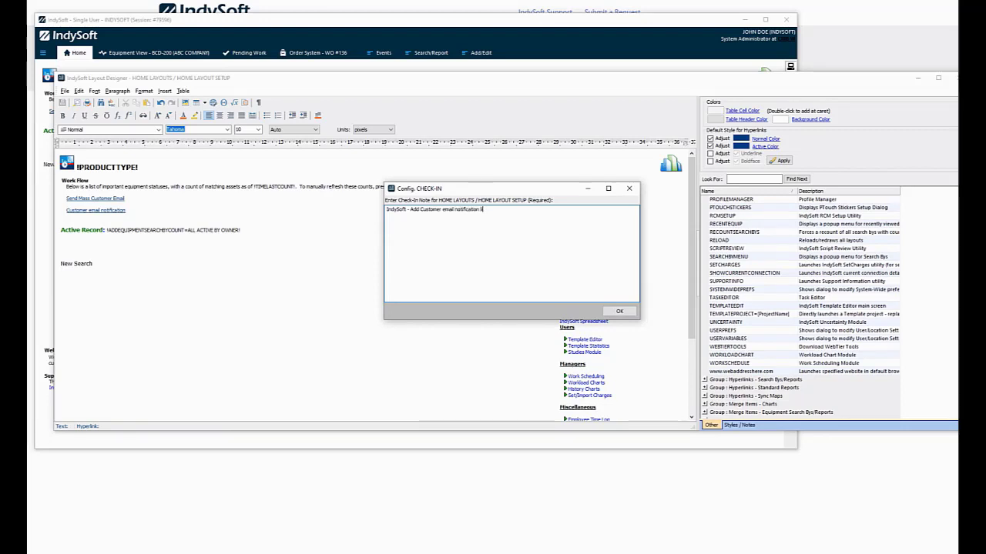
text(nk to Home Layout.)
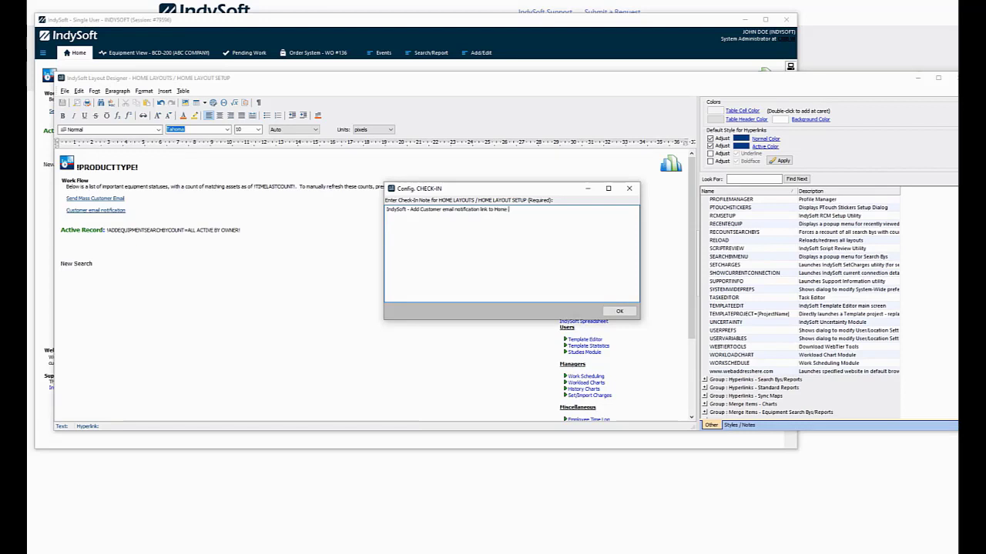
click(619, 311)
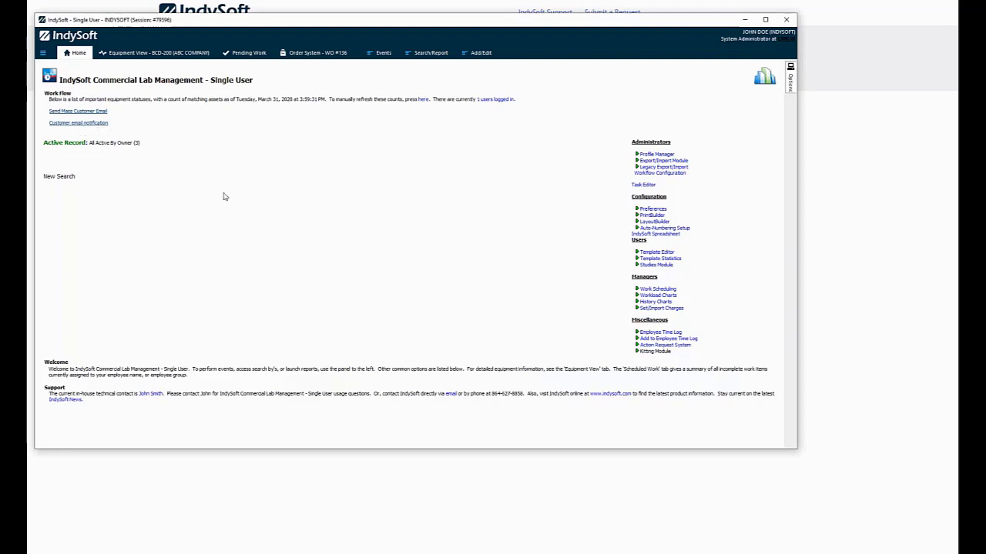
click(80, 123)
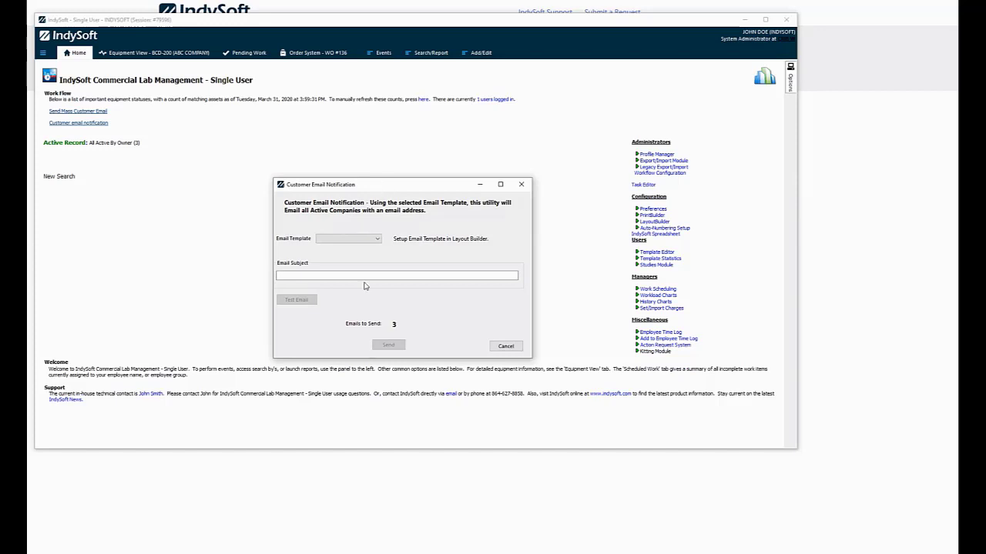
click(511, 346)
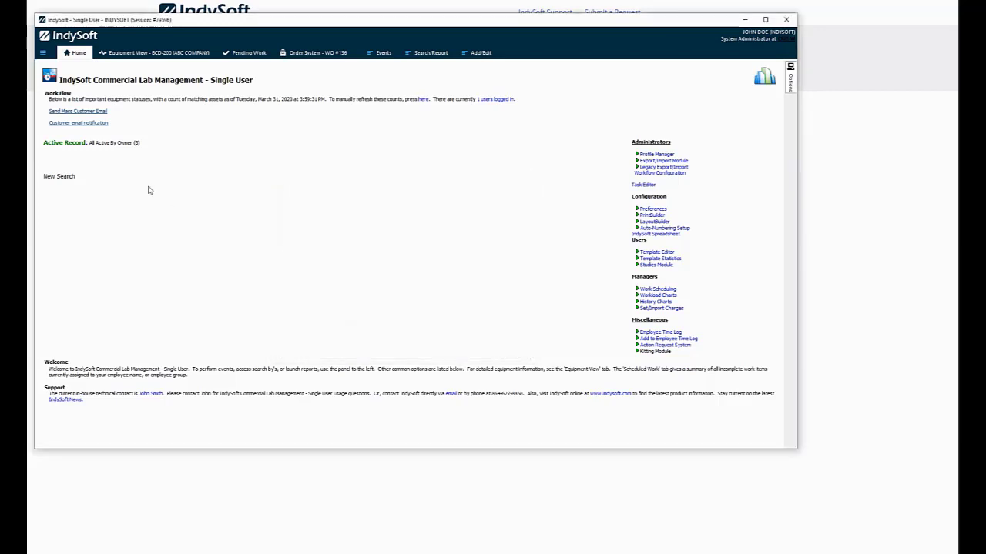
Review the CORONAVIRUS template under LayoutBuilder's EMail Layouts, then close both windows
click(661, 222)
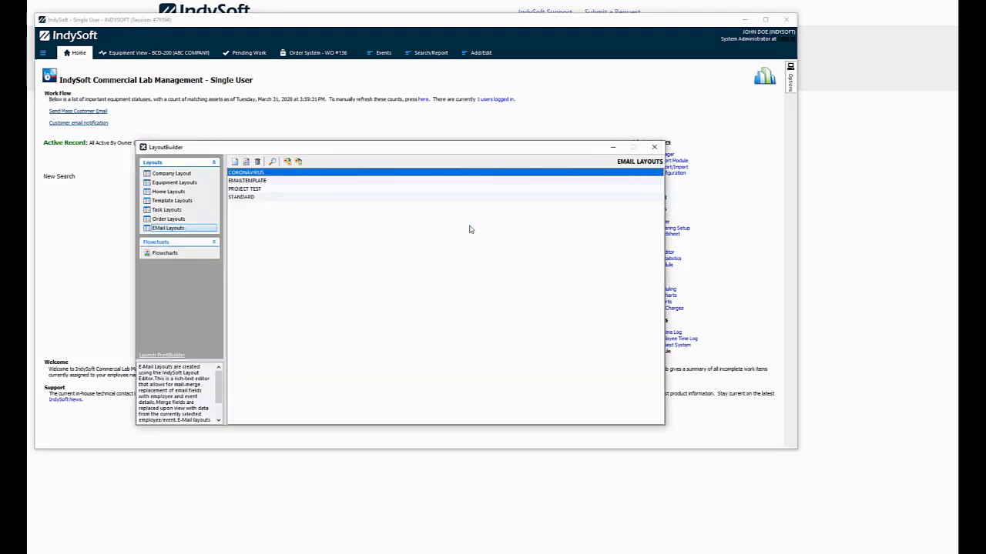
click(171, 228)
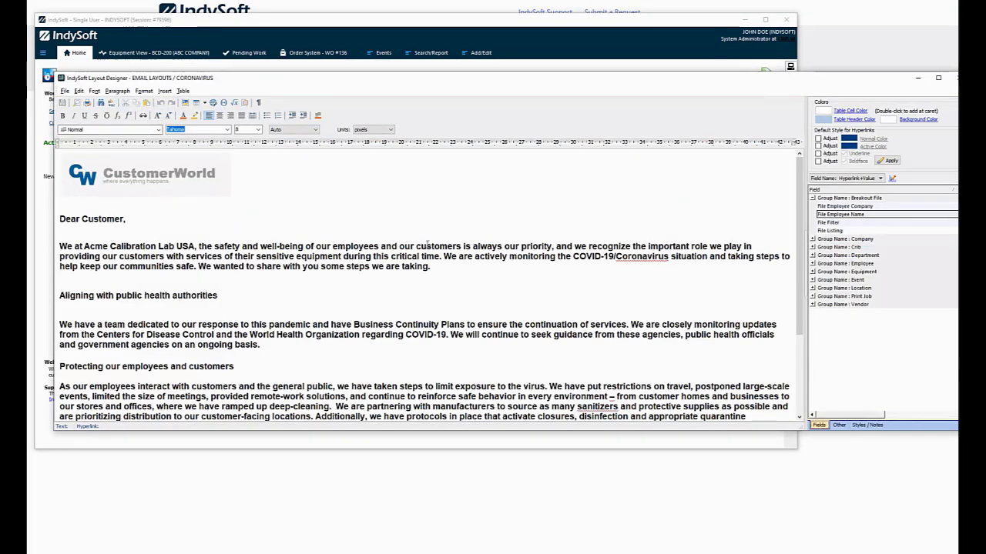
scroll(446, 286, down, 3)
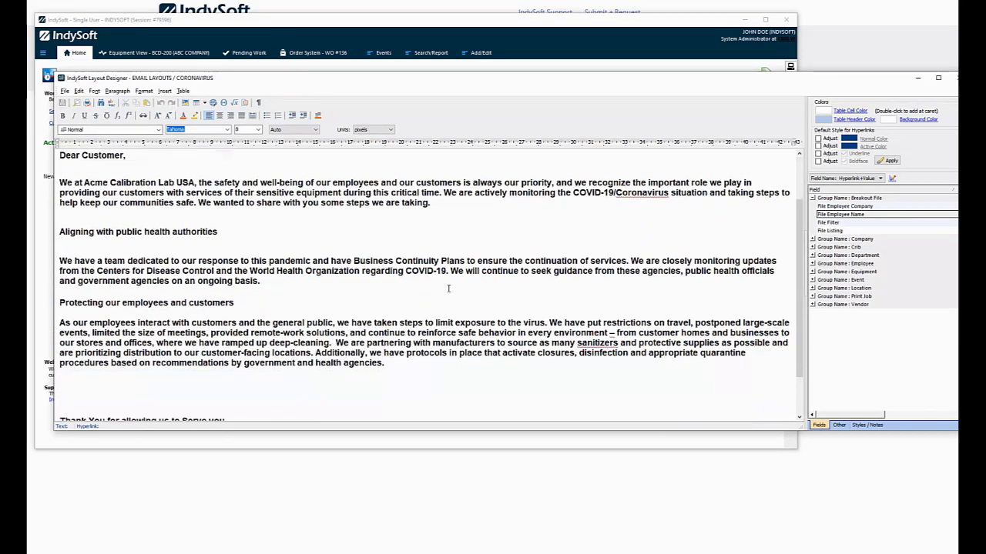
scroll(444, 287, up, 3)
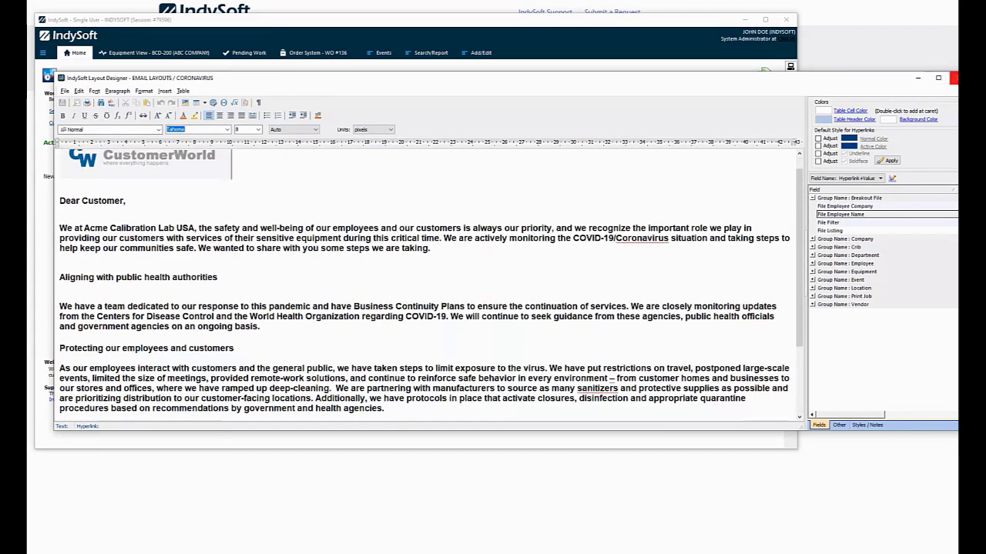
click(953, 78)
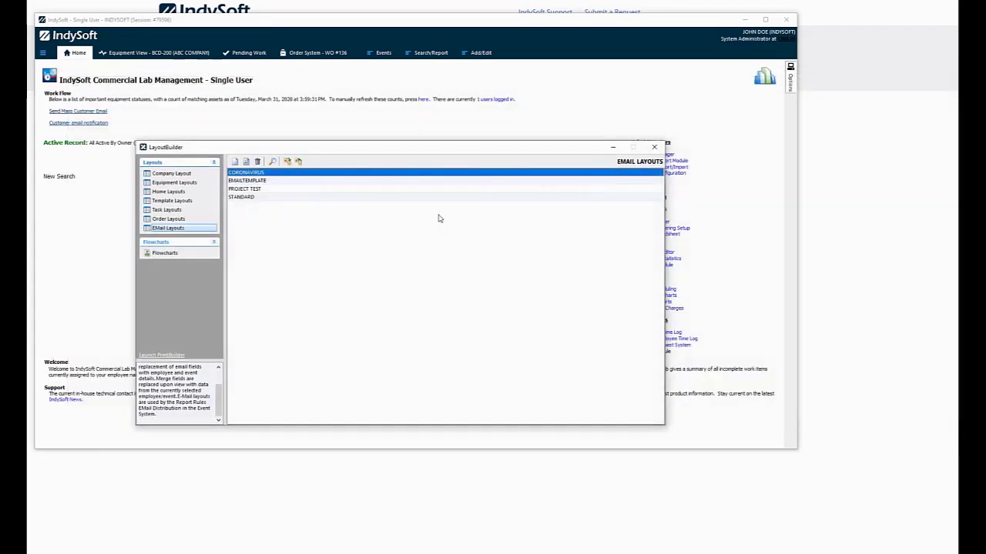
click(654, 146)
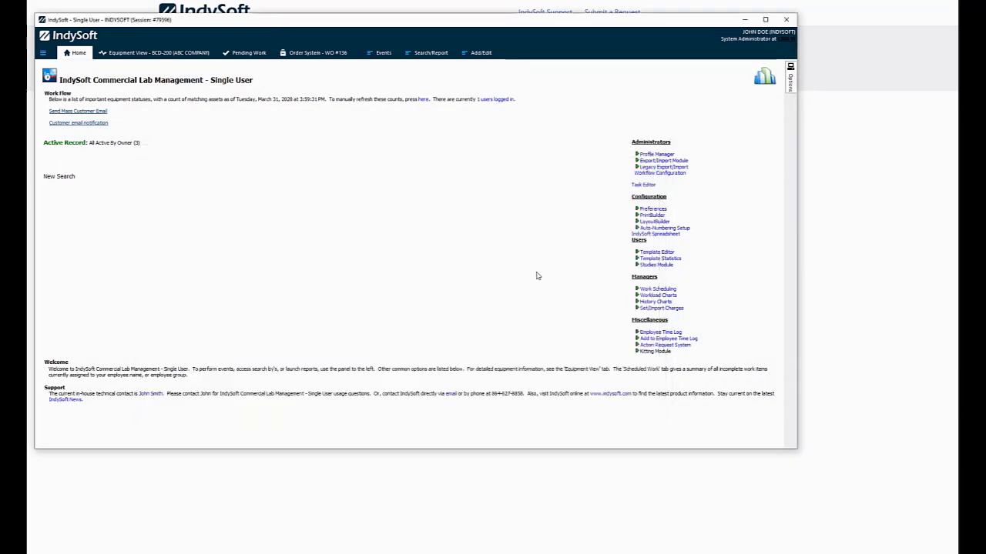
Reopen Customer Email Notification, choose the CORONAVIRUS template, and enter subject 'Coronavirus Information'
click(90, 123)
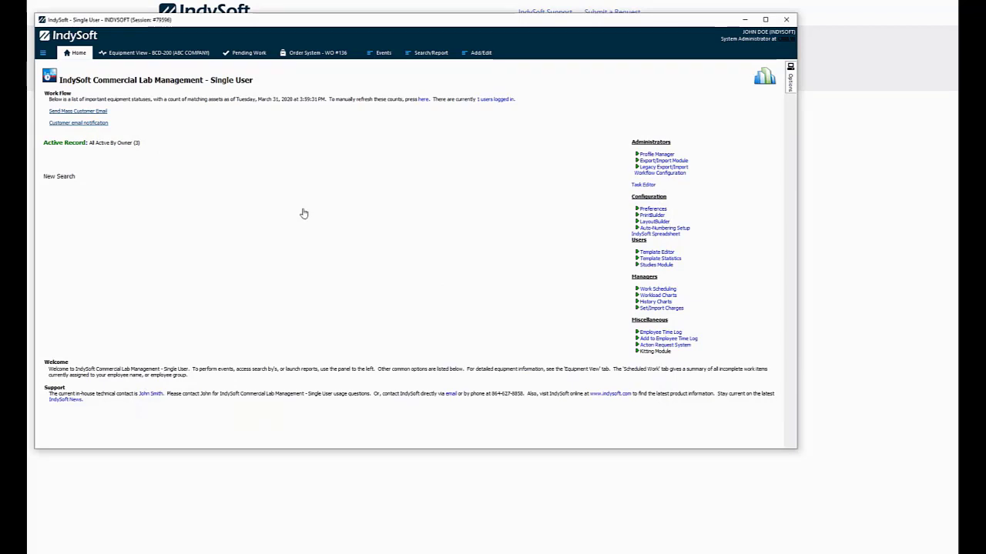
drag(402, 185, 366, 172)
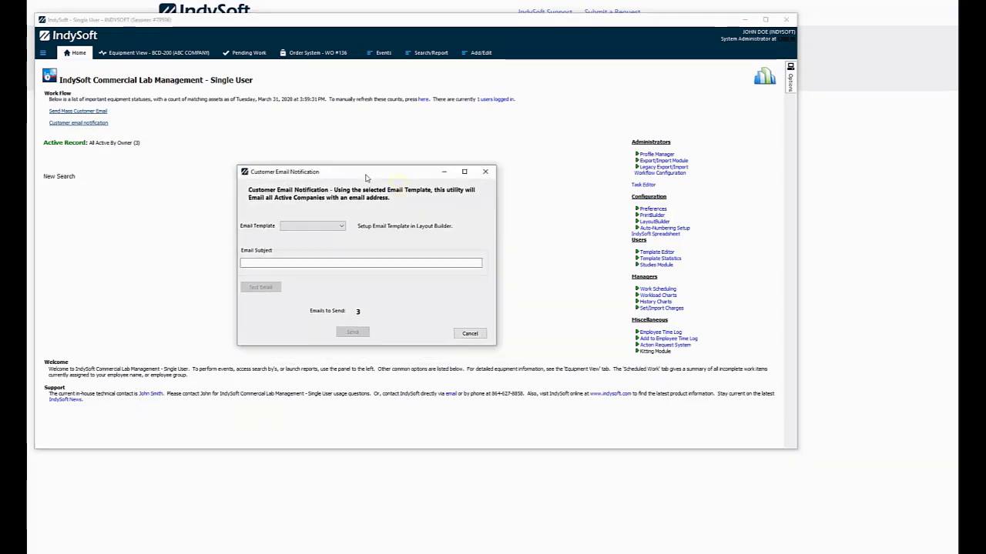
click(339, 227)
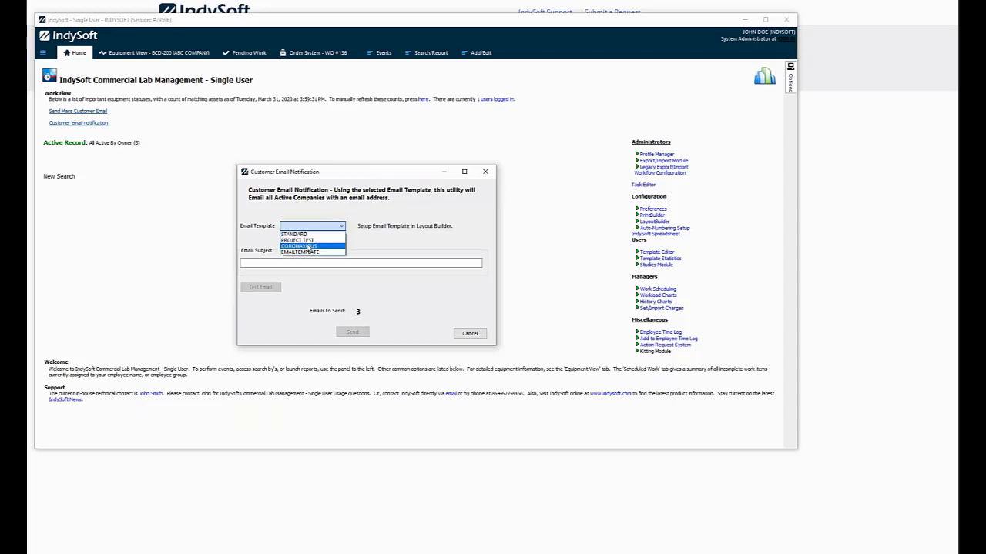
click(306, 247)
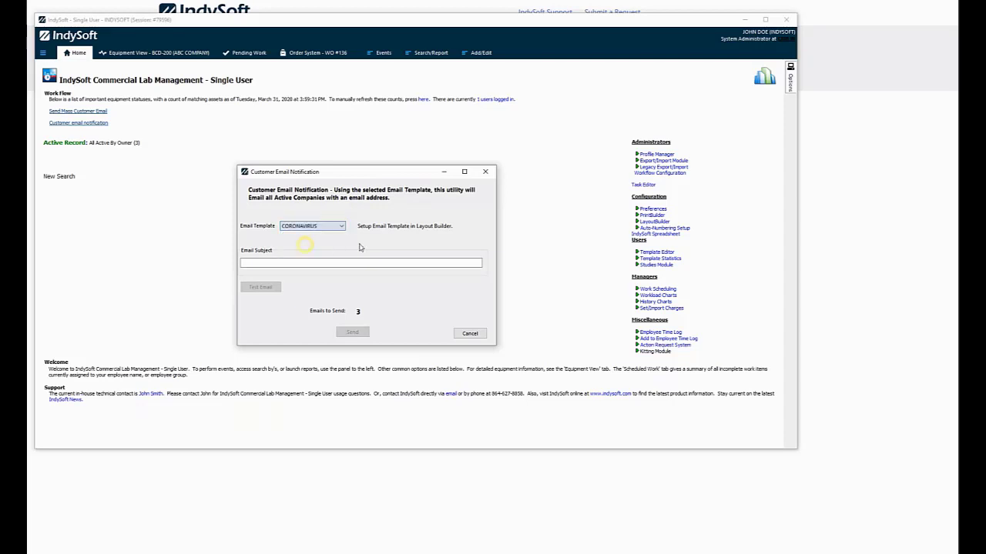
click(281, 264)
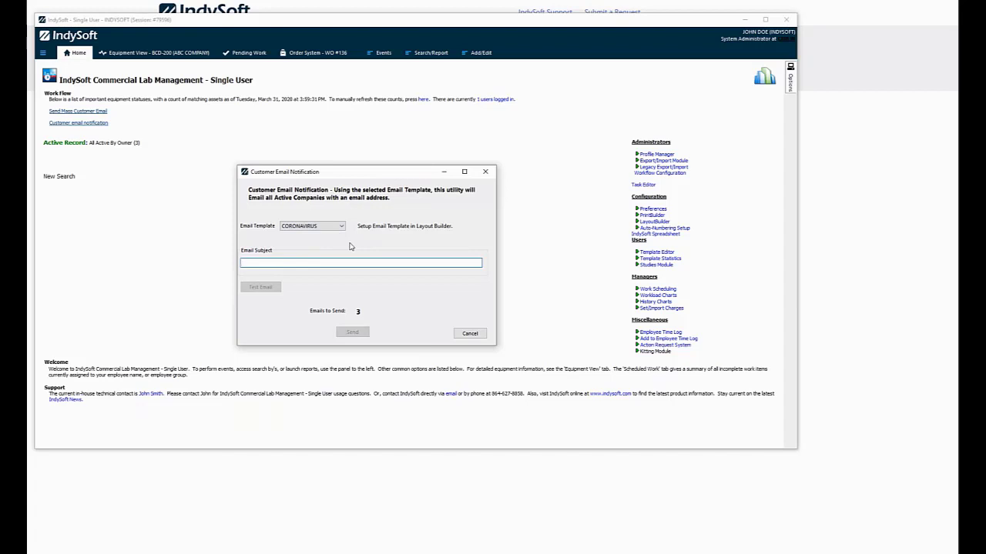
text(Cor)
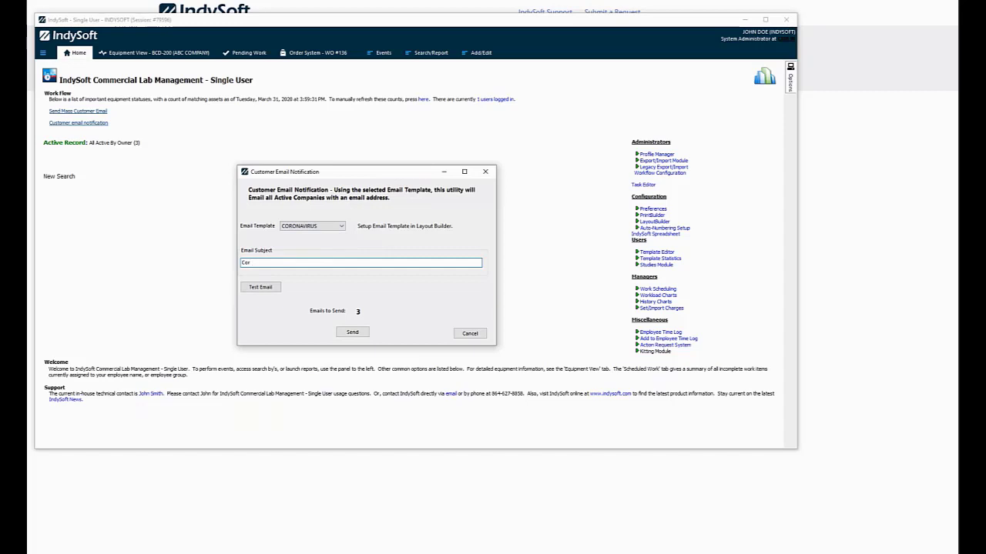
text(onavirus IN)
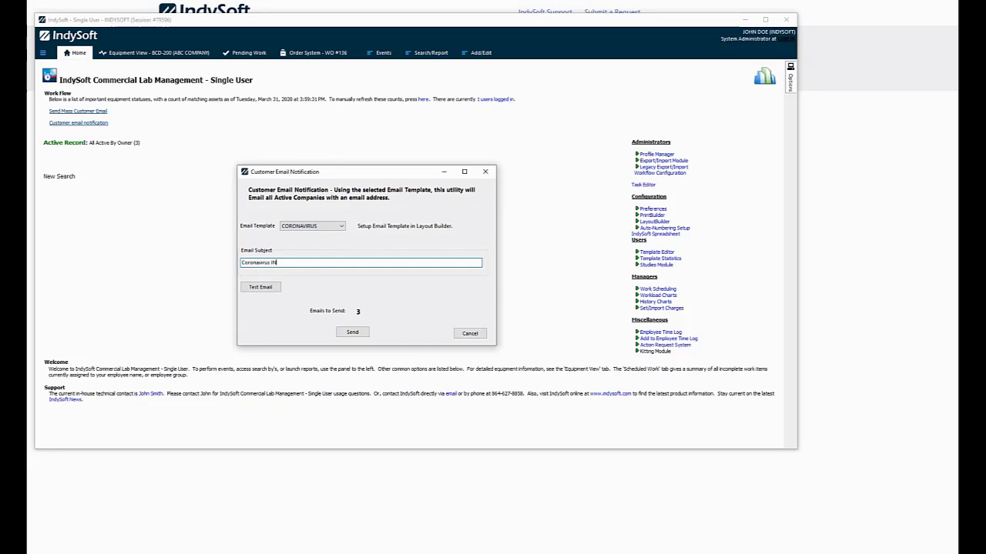
text(form)
key(BackSpace)
key(BackSpace)
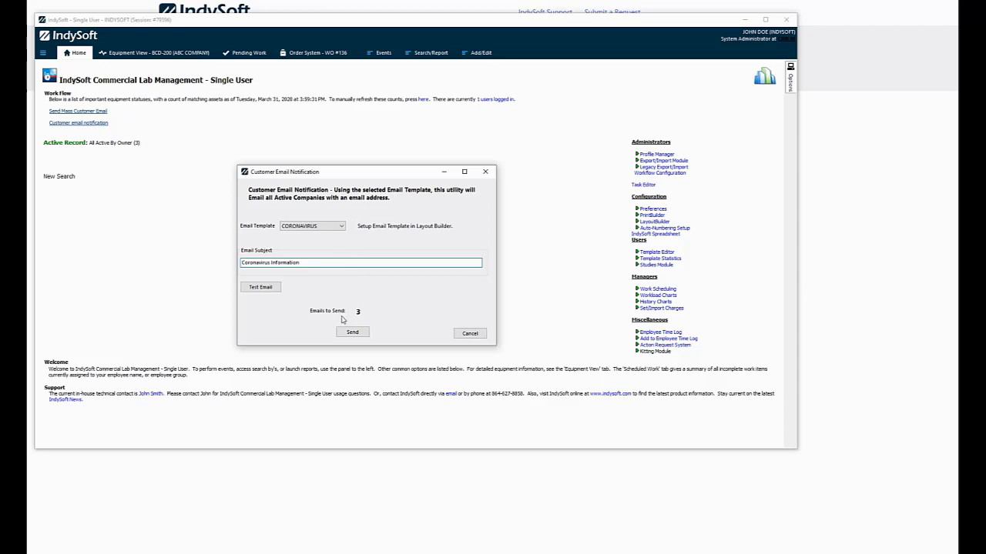
Send a test of the 'Coronavirus Information' email to your own e-mail address
click(269, 291)
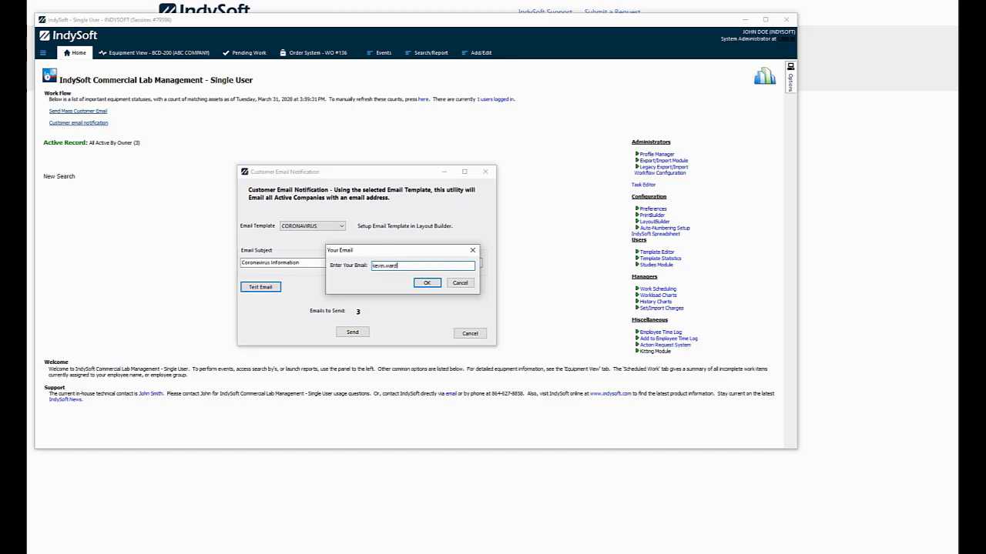
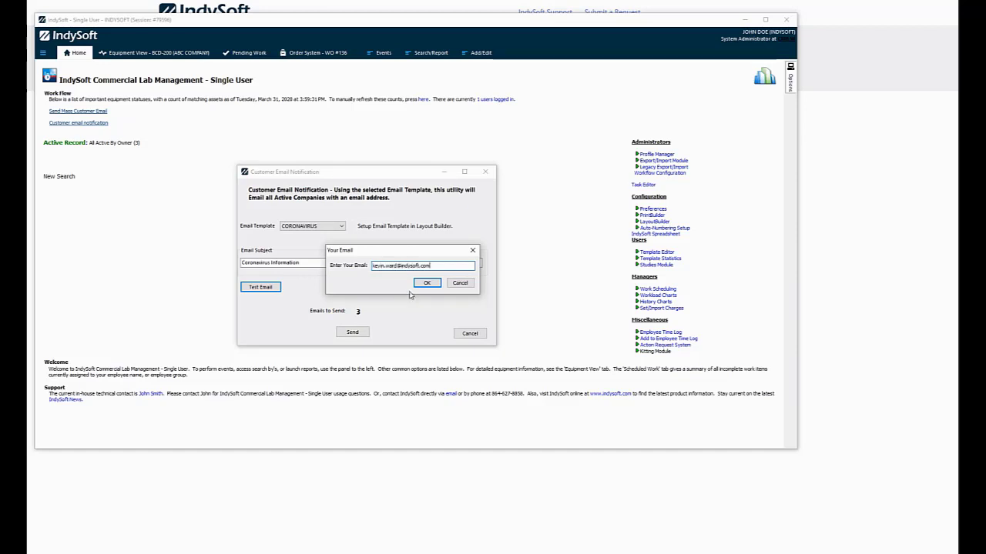
click(427, 282)
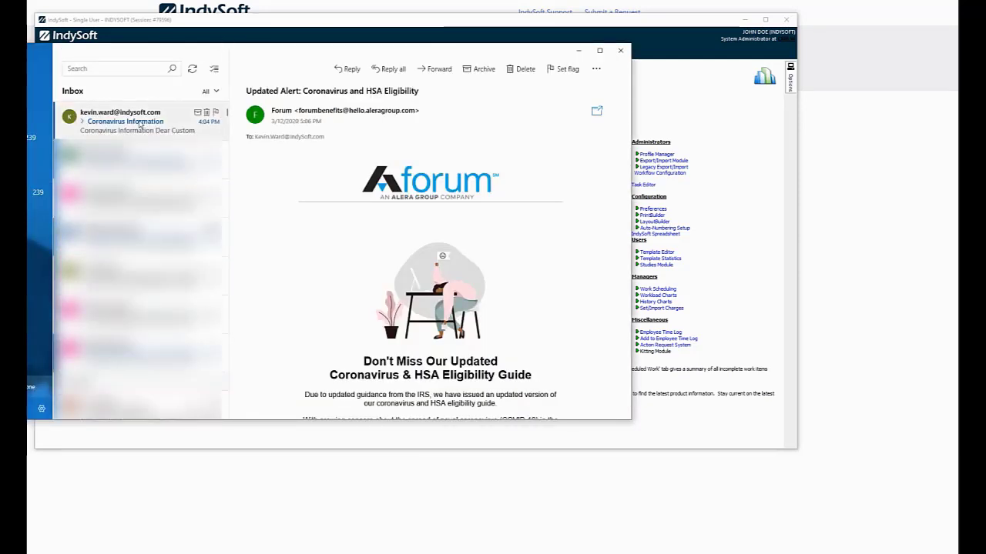
Read through the Coronavirus Information test email, delete it from the Inbox, and minimize Mail
click(140, 124)
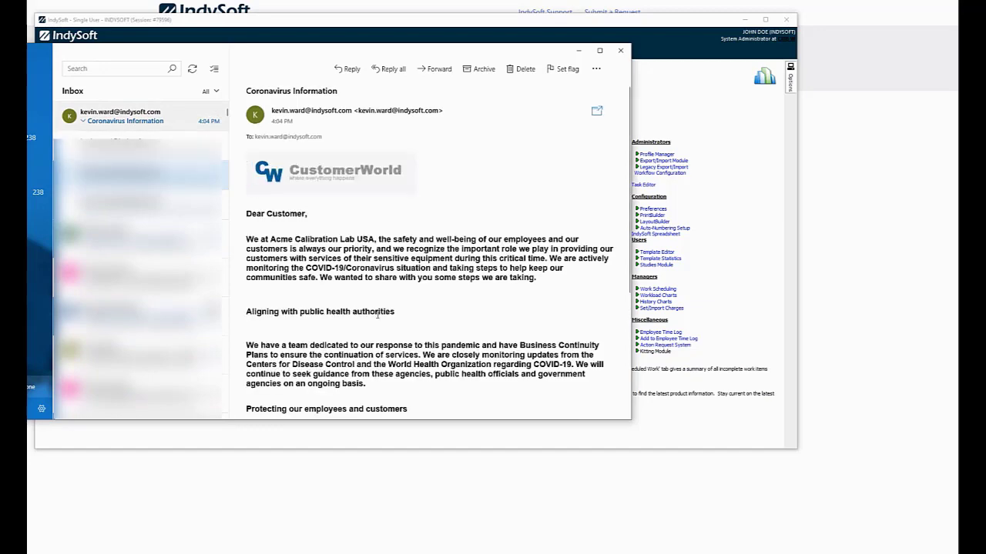
scroll(378, 316, down, 5)
scroll(410, 336, up, 5)
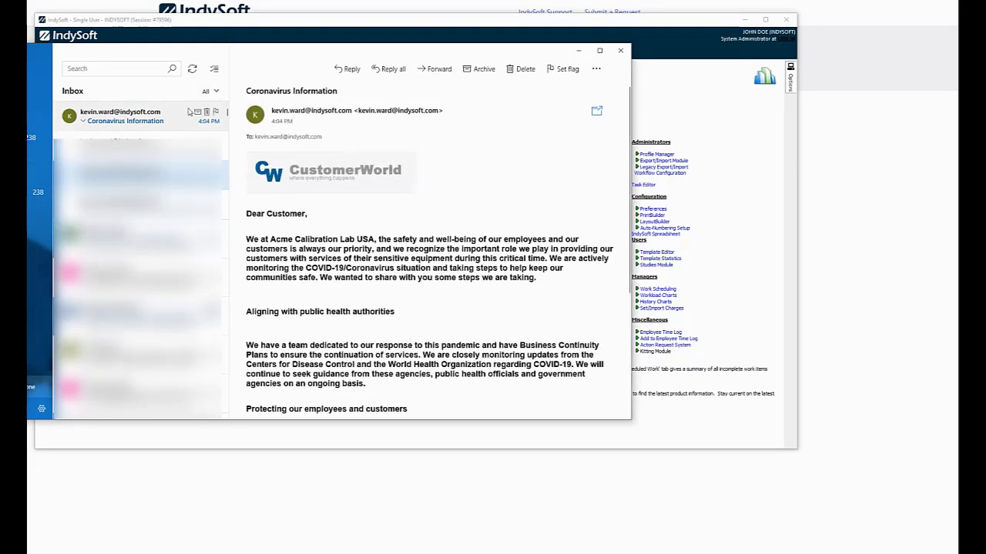
click(199, 113)
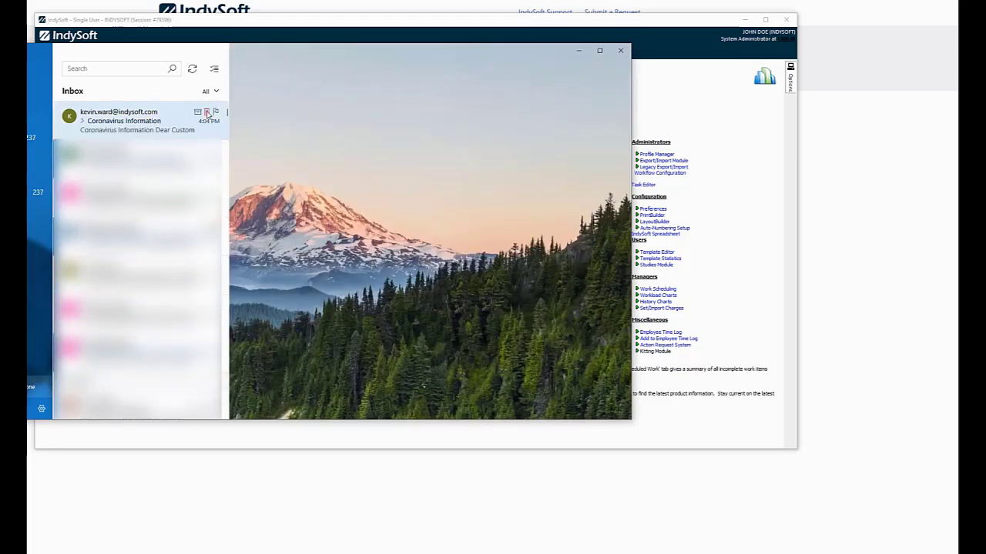
click(207, 114)
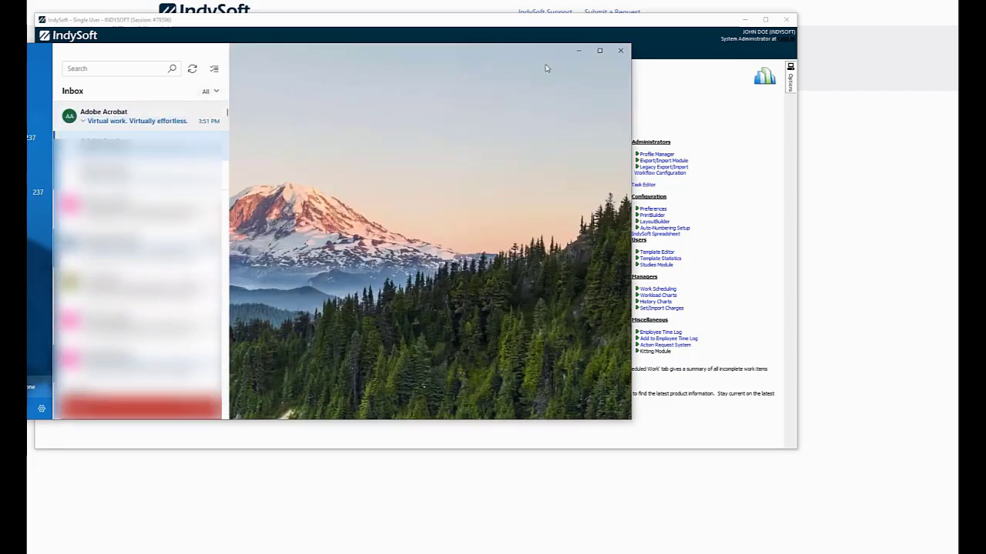
click(578, 51)
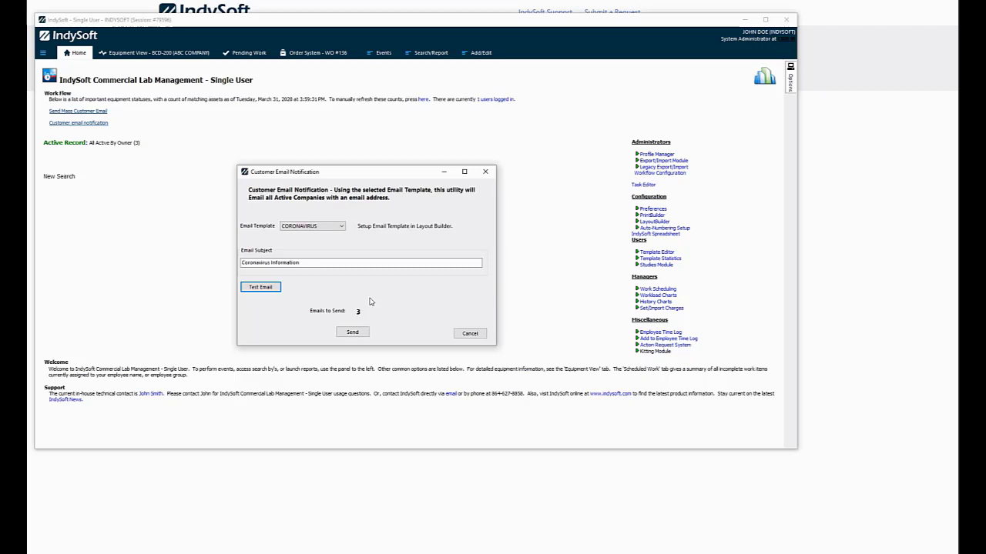
Send the CORONAVIRUS email to the 3 active customers, acknowledge 'Emails were sent.', and close the dialog
click(354, 332)
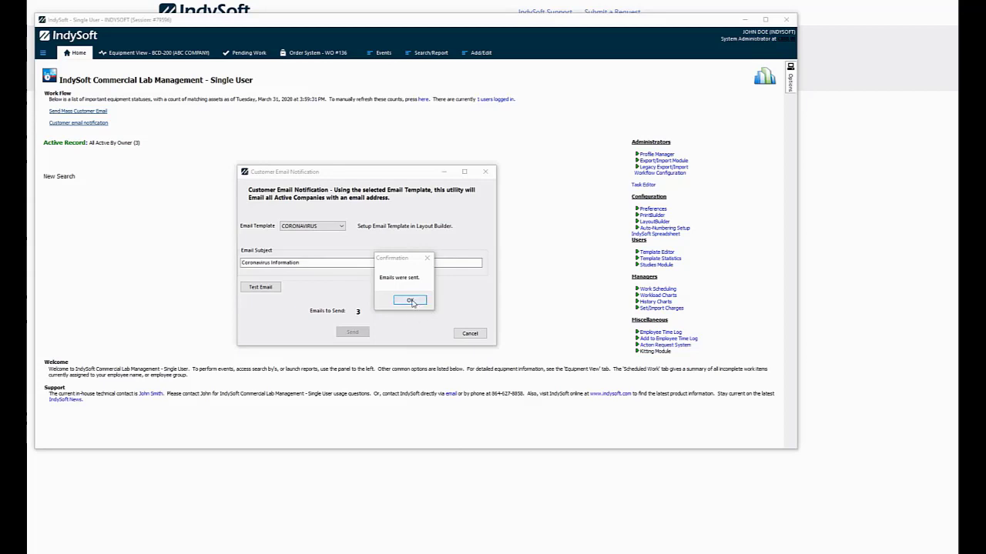
click(410, 300)
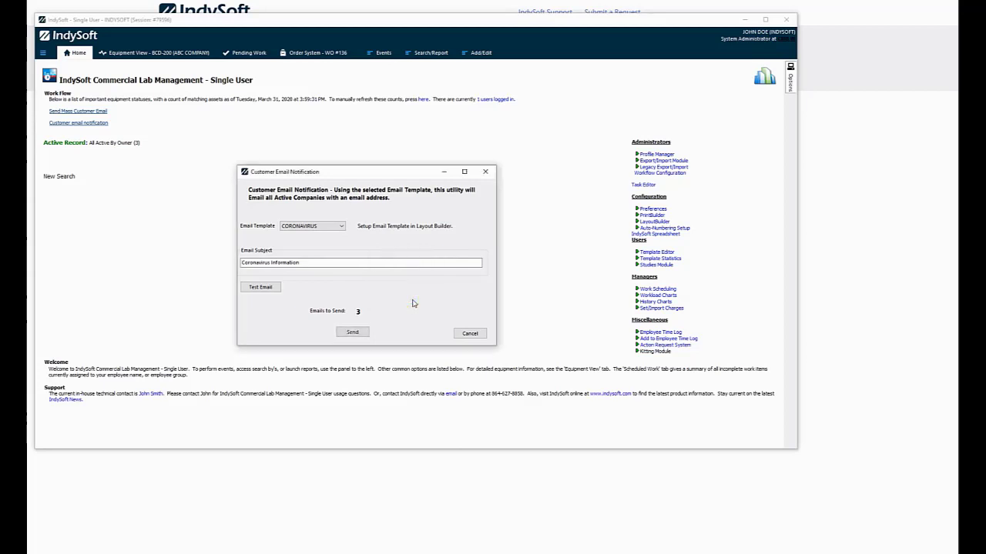
click(469, 333)
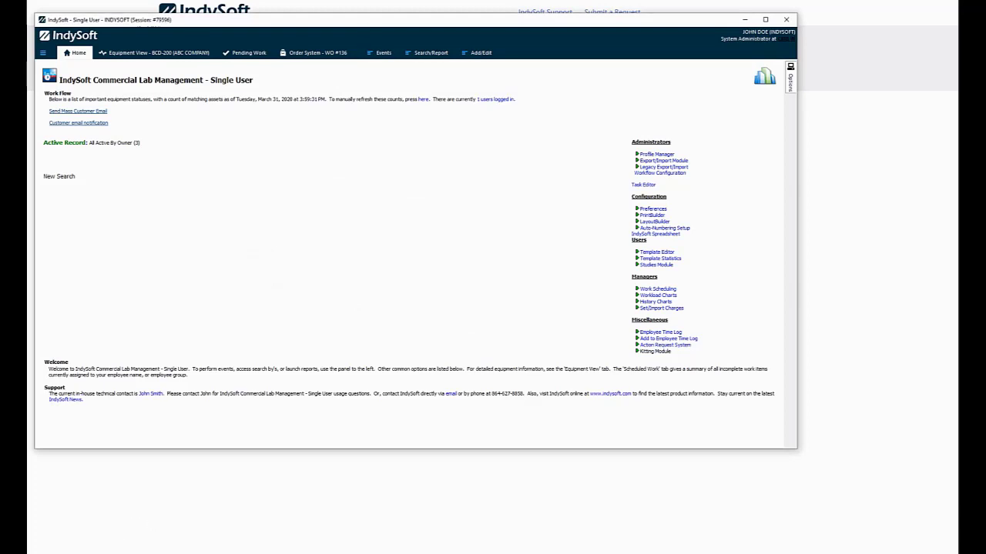
Check the three Coronavirus Information emails arrived in Mail, delete all three, and return to IndySoft
click(133, 552)
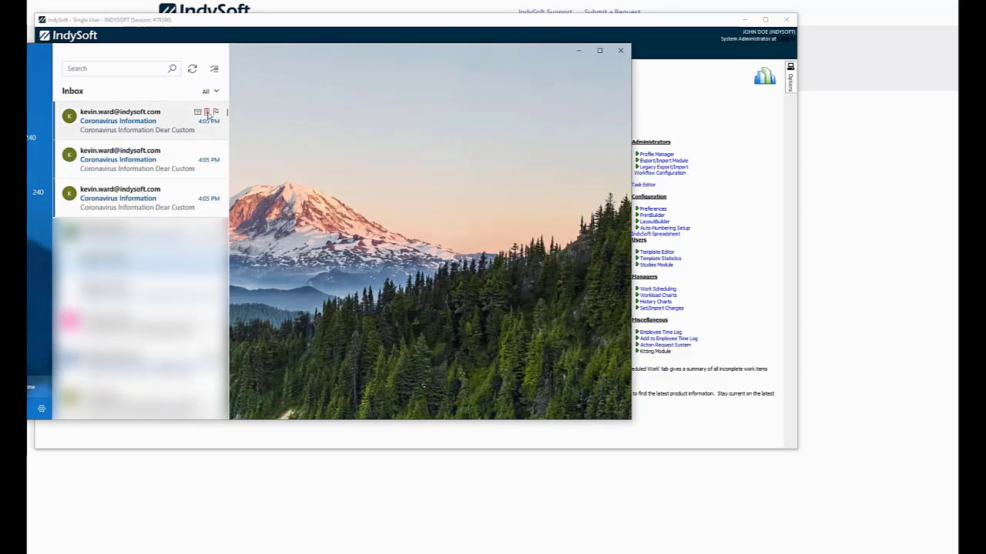
click(207, 113)
click(206, 112)
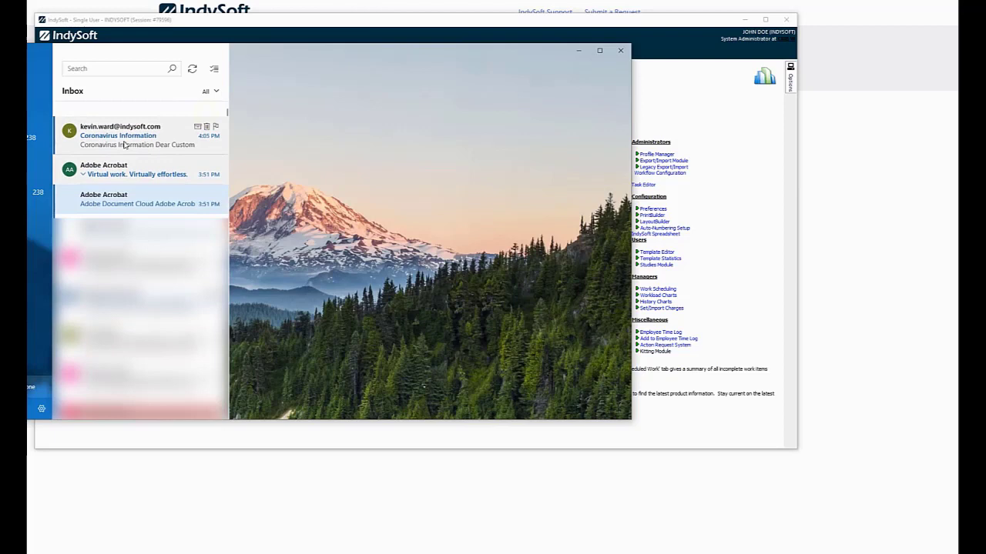
click(206, 115)
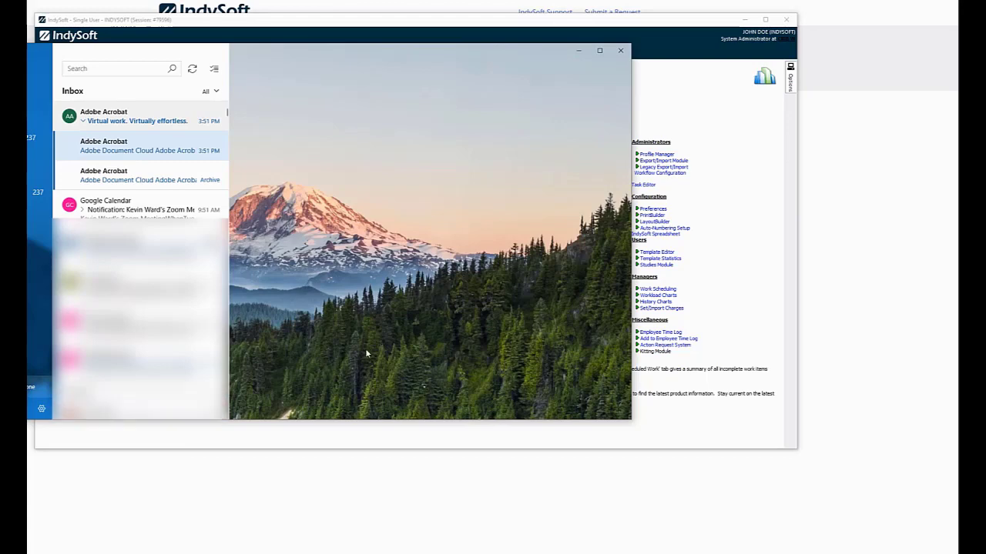
click(687, 21)
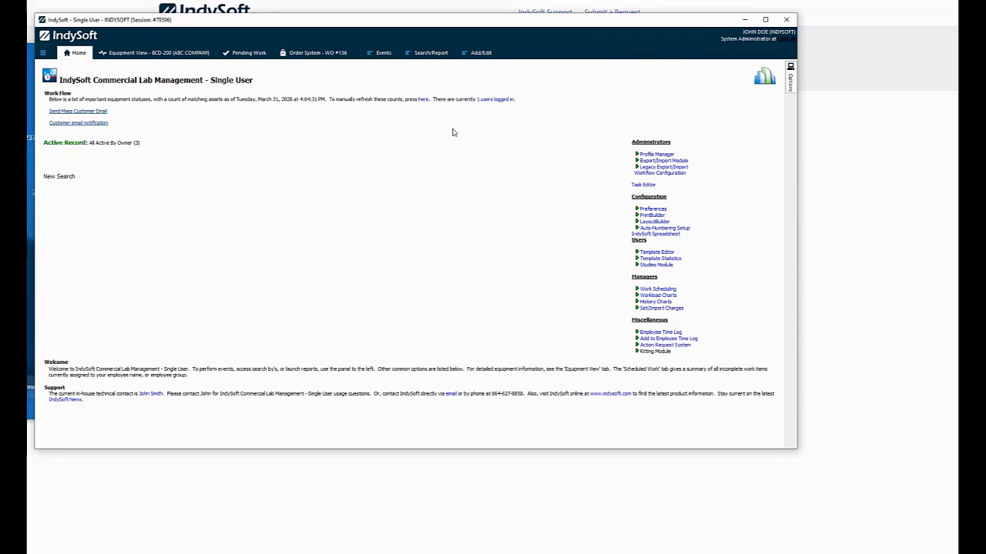
Show the Custom Scripting Projects dialog via Add/Edit > System Wide > Script Projects
click(487, 54)
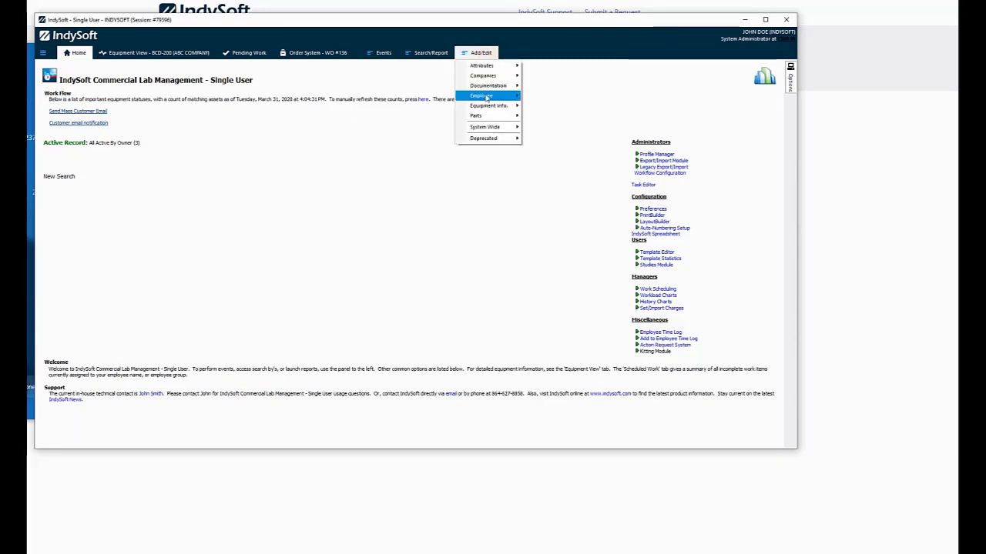
mouse_move(481, 127)
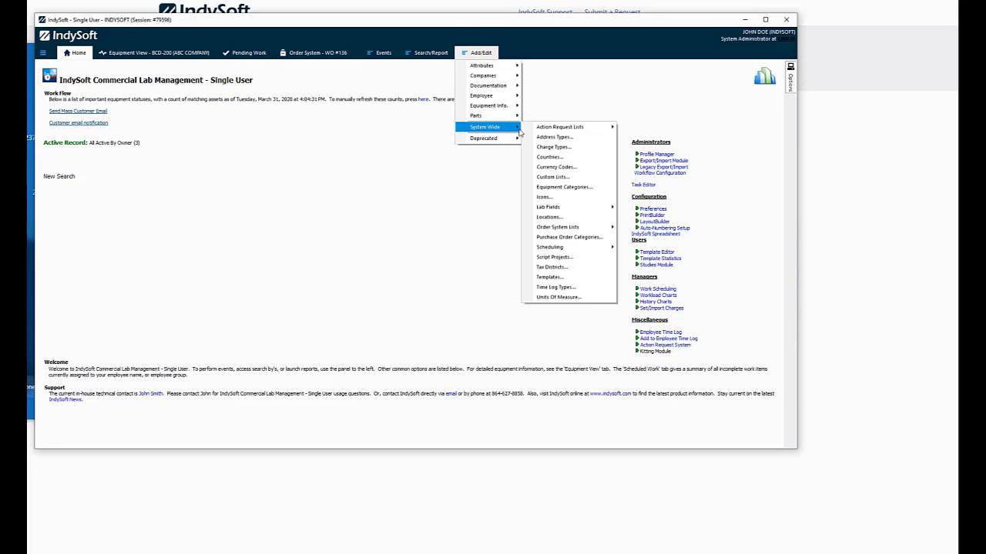
click(553, 256)
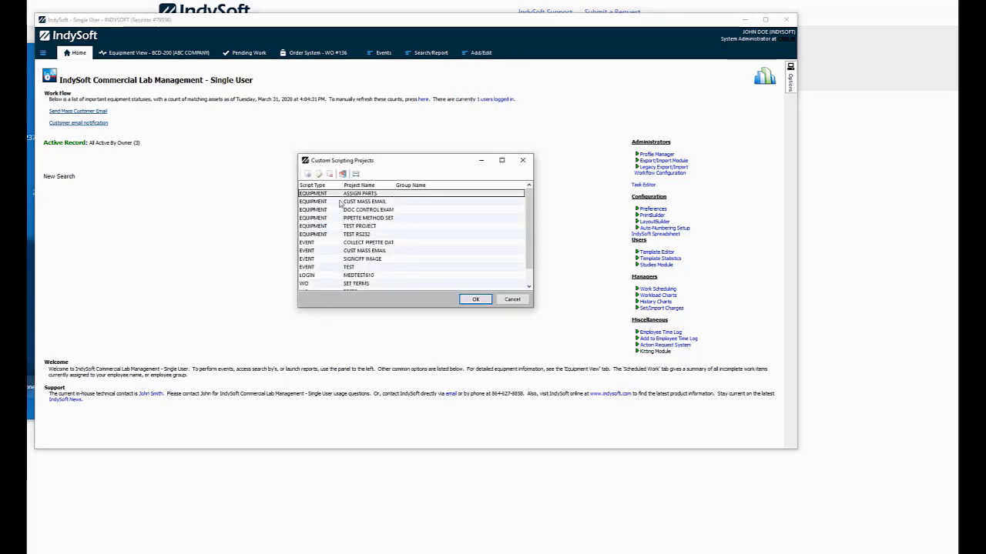